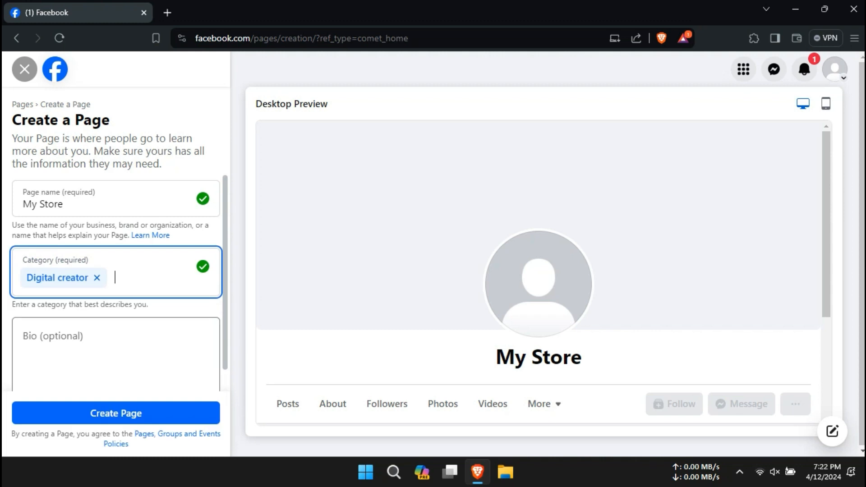
# Create the My Store page as a Digital creator with the pasted one-stop digital emporium bio.
pyautogui.click(90, 352)
pyautogui.write('Your one-stop digital emporium for affordable, high-quality products. Explore and download under-20-30-word wonders today!')
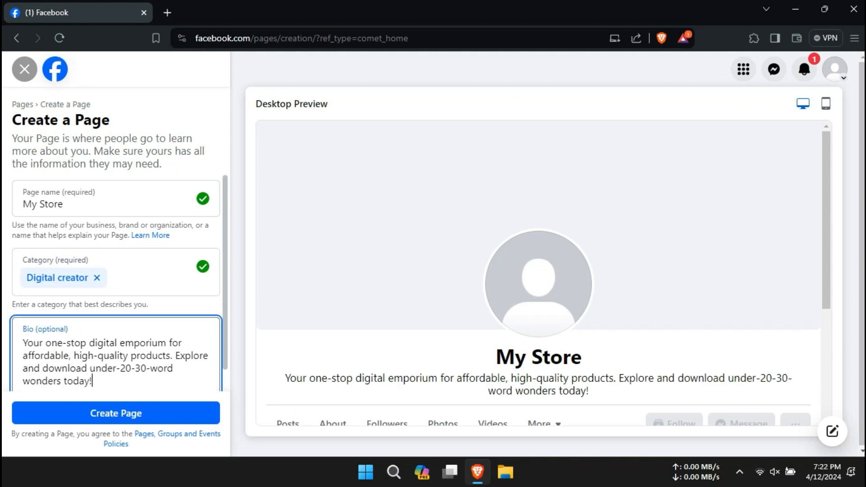
pyautogui.scroll(-1, 116, 283)
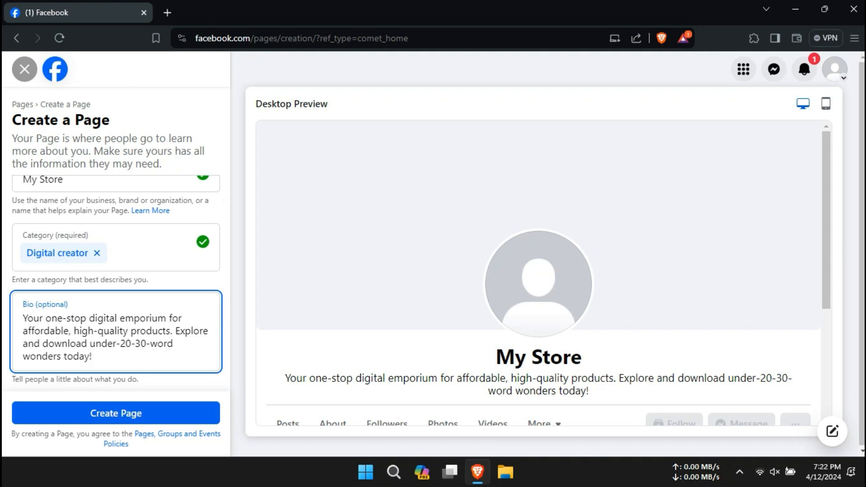
pyautogui.click(88, 413)
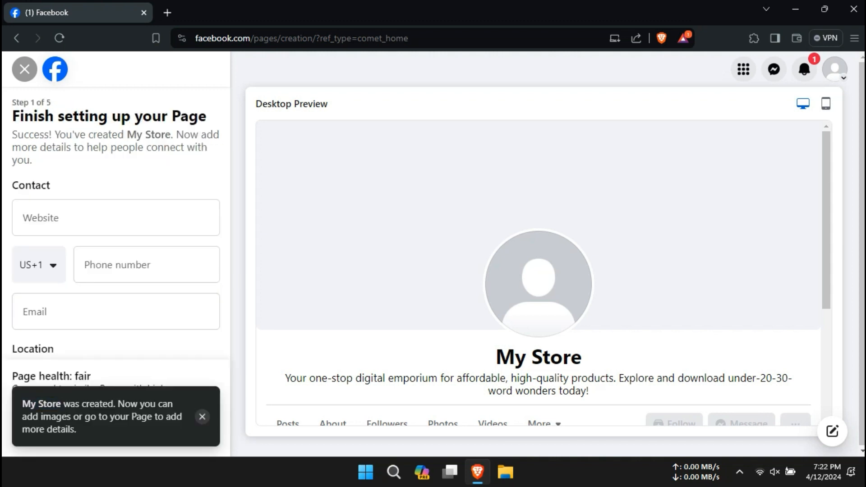
pyautogui.click(202, 416)
pyautogui.click(116, 218)
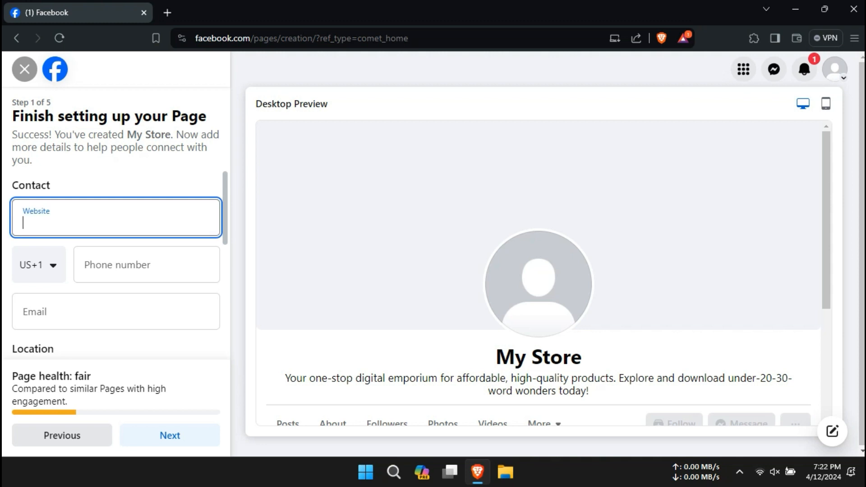
pyautogui.write('https://www.example.com/')
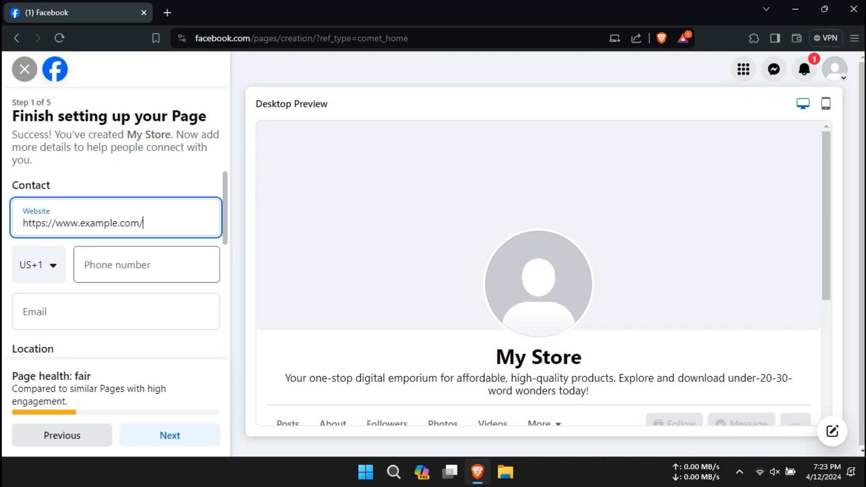
pyautogui.click(145, 261)
pyautogui.scroll(-1, 144, 262)
pyautogui.click(139, 253)
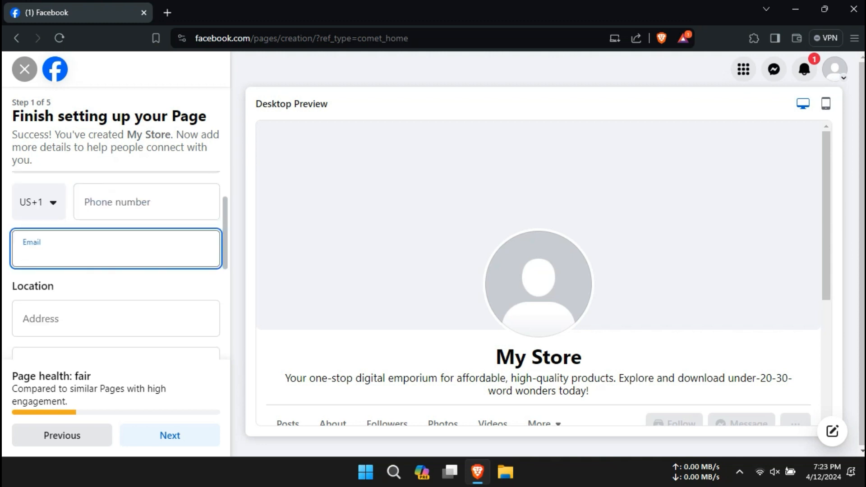
pyautogui.hotkey('ctrl', 'v')
pyautogui.click(147, 202)
pyautogui.write('1234567891')
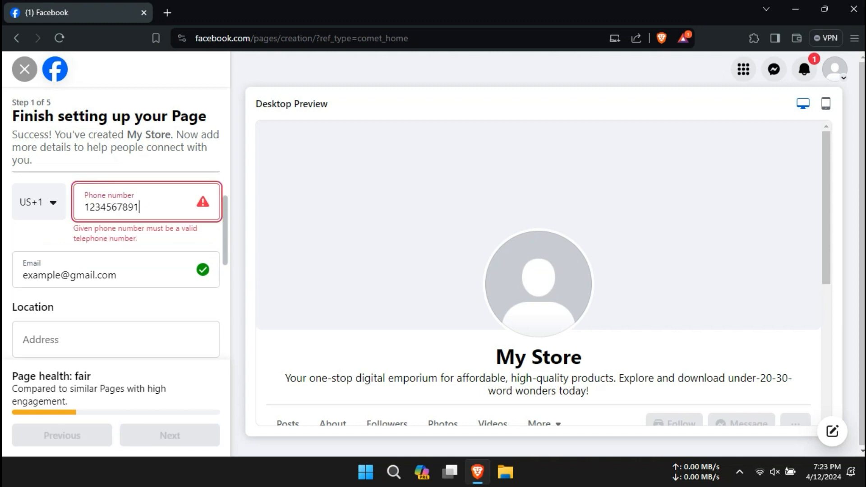
pyautogui.press('BackSpace')
pyautogui.hotkey('ctrl', 'a')
pyautogui.press('BackSpace')
# Fill in the street address, choose New York as the city, and enter the ZIP code.
pyautogui.press('Tab')
pyautogui.press('Tab')
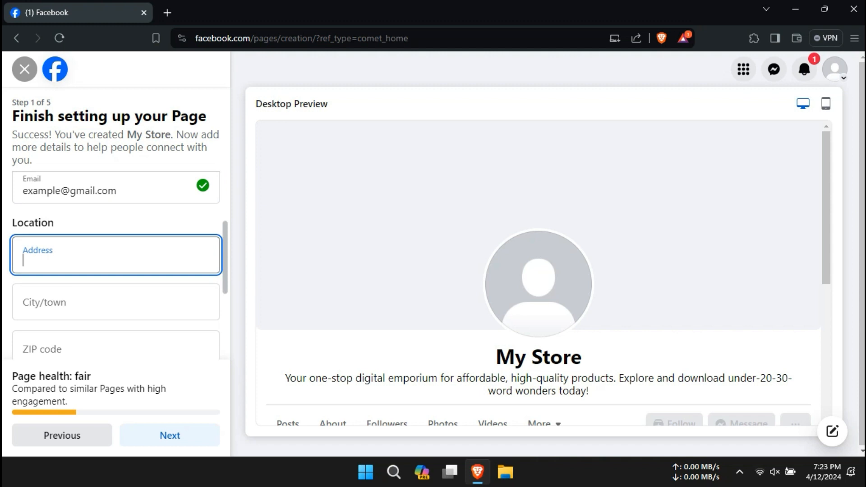
pyautogui.press('Tab')
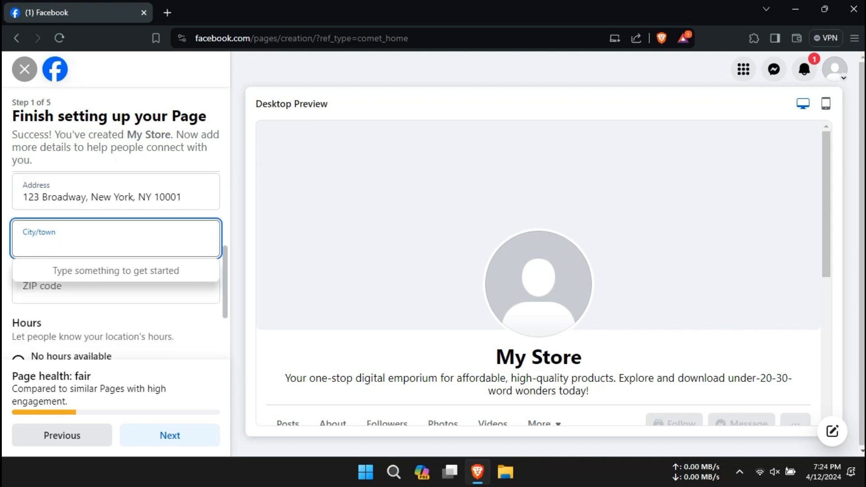
pyautogui.press('Return')
pyautogui.press('Tab')
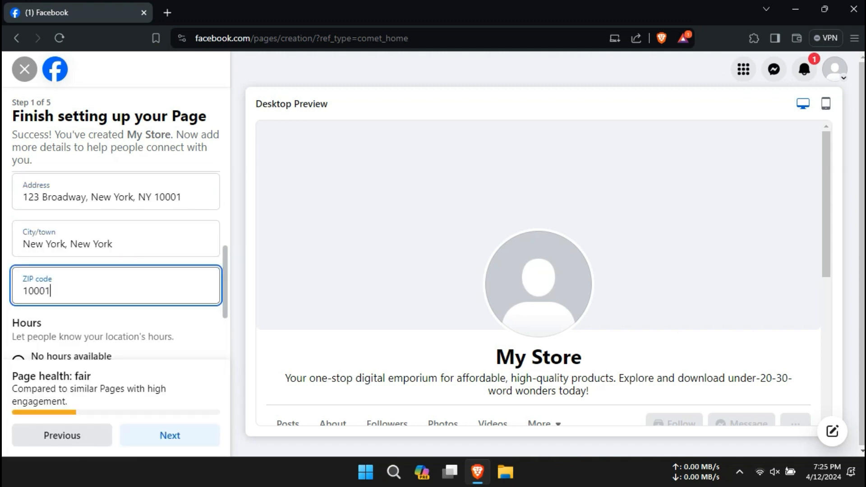
# Set the page hours to Always open, discarding the specific-hours panel.
pyautogui.scroll(-3, 115, 271)
pyautogui.click(18, 290)
pyautogui.click(18, 327)
pyautogui.scroll(-2, 471, 243)
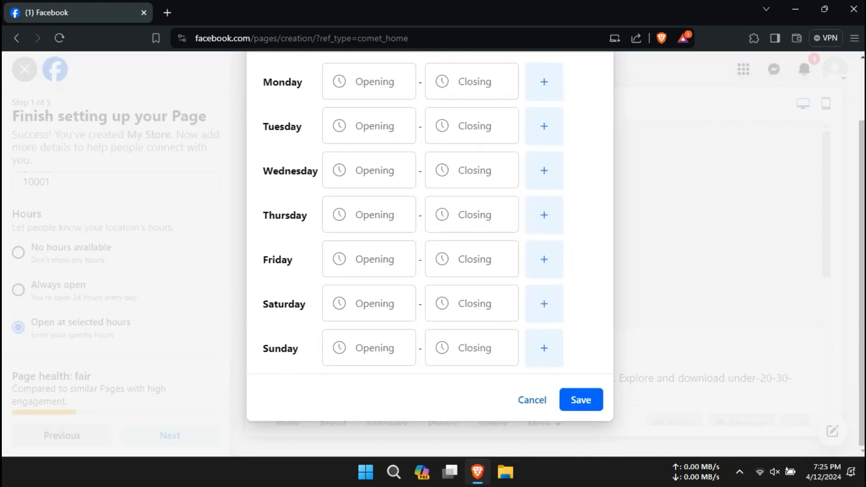
pyautogui.scroll(2, 544, 199)
pyautogui.click(591, 104)
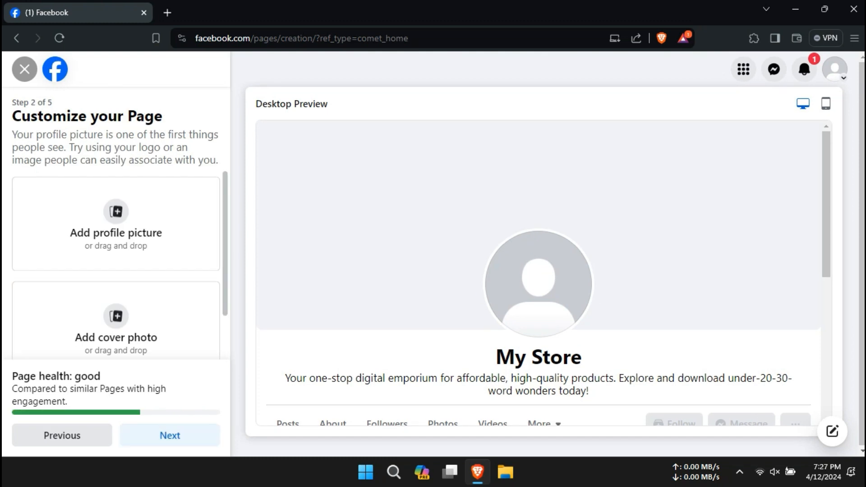
pyautogui.moveTo(30, 116); pyautogui.dragTo(127, 116)
pyautogui.click(131, 173)
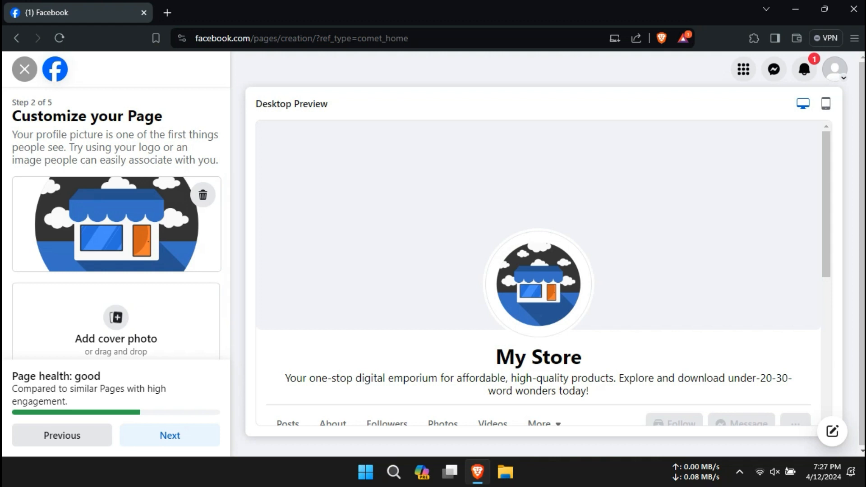
# Scroll past the new storefront logo and teal cover to the Add Action Button option.
pyautogui.scroll(-2, 116, 266)
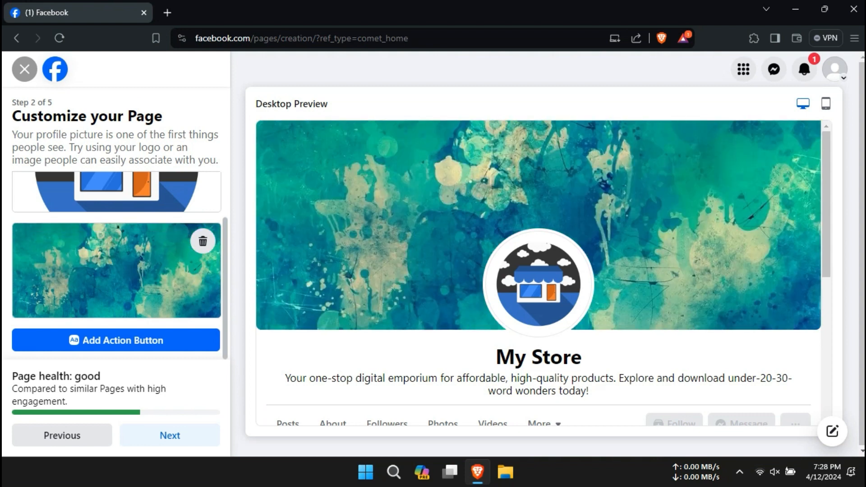
pyautogui.scroll(-1, 538, 273)
pyautogui.scroll(-2, 116, 266)
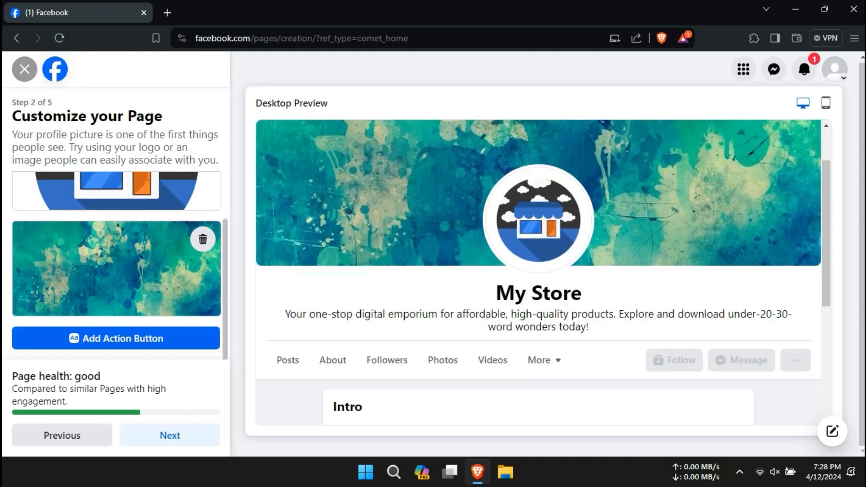
pyautogui.click(115, 338)
# Browse the action button options and close the list without adding one.
pyautogui.click(429, 362)
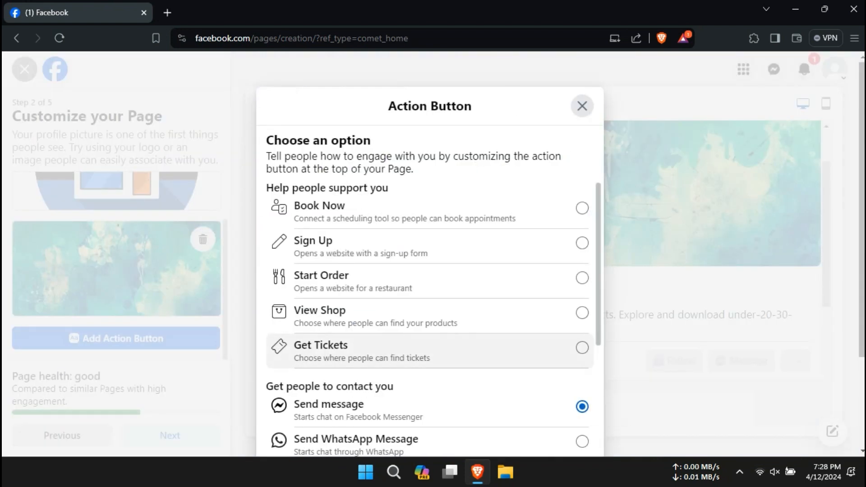
pyautogui.scroll(-3, 428, 279)
pyautogui.scroll(-4, 429, 280)
pyautogui.scroll(7, 429, 315)
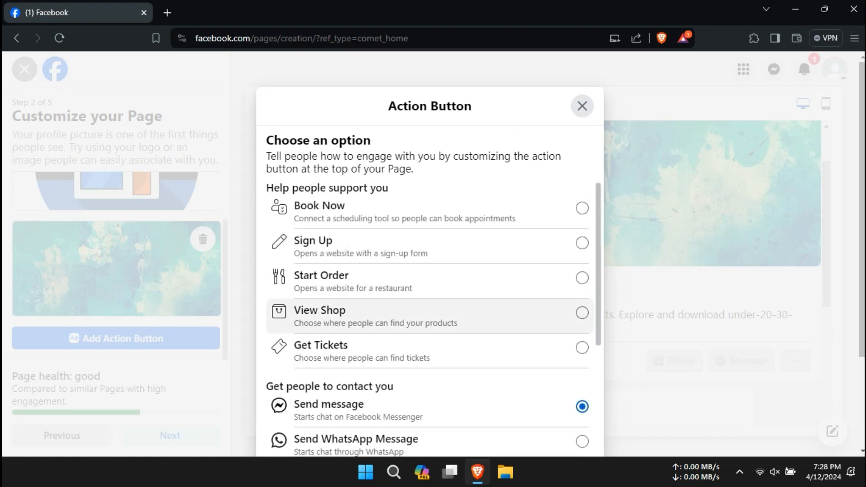
pyautogui.click(582, 106)
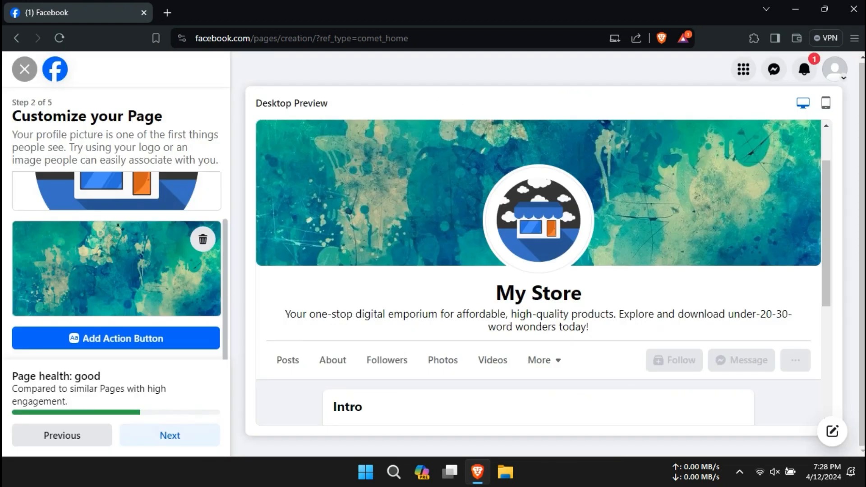
# Move past the customization step and skip connecting WhatsApp.
pyautogui.click(170, 435)
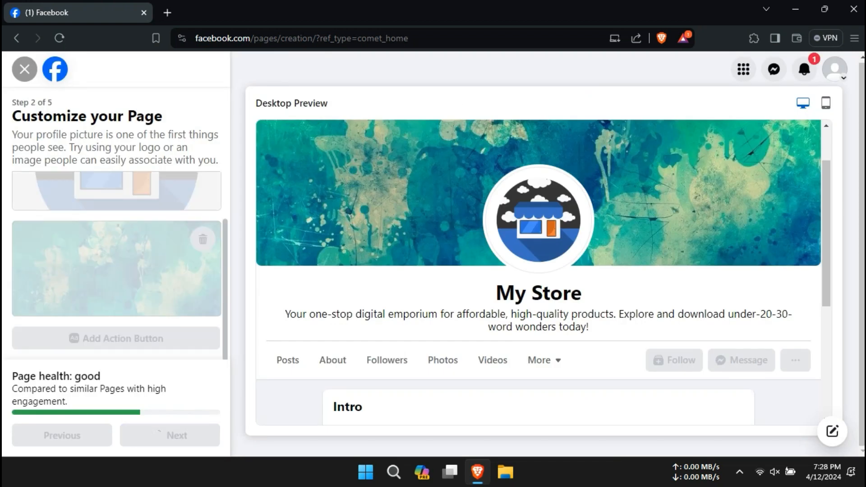
pyautogui.moveTo(39, 116); pyautogui.dragTo(140, 117)
pyautogui.click(141, 117)
pyautogui.scroll(-2, 115, 273)
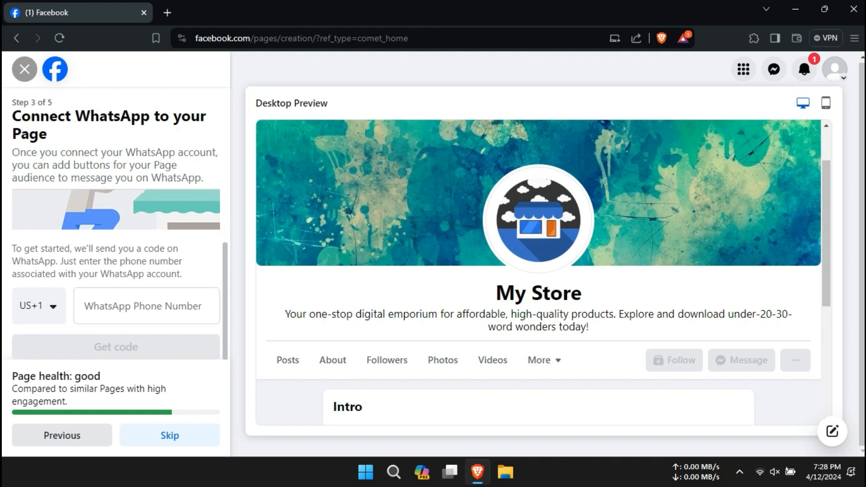
pyautogui.click(170, 435)
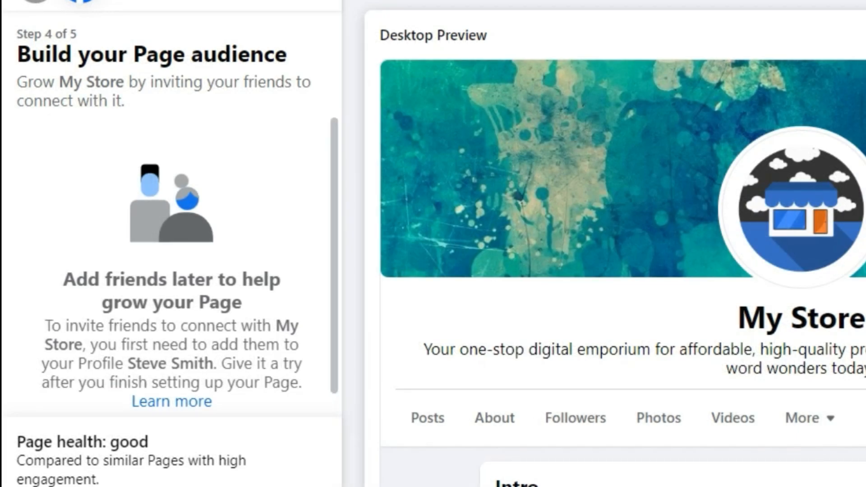
# Pass the audience step, switch off Page notifications on the profile, and finish setup.
pyautogui.scroll(-1, 171, 271)
pyautogui.scroll(1, 171, 270)
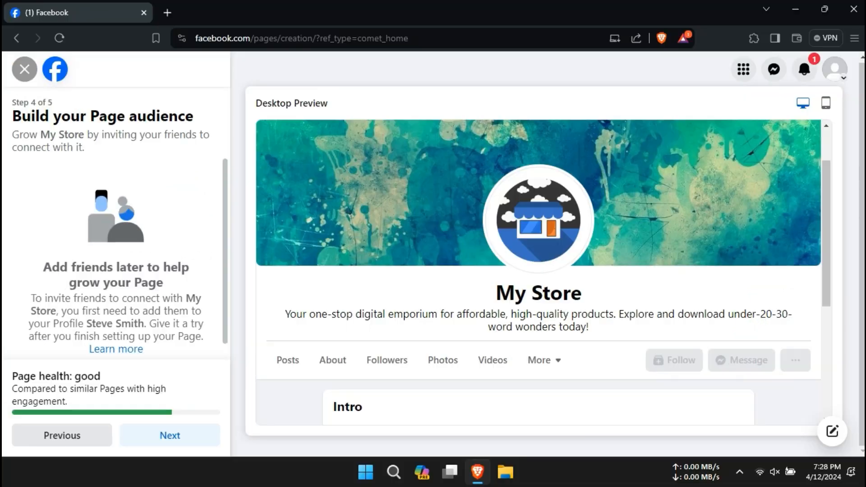
pyautogui.click(170, 435)
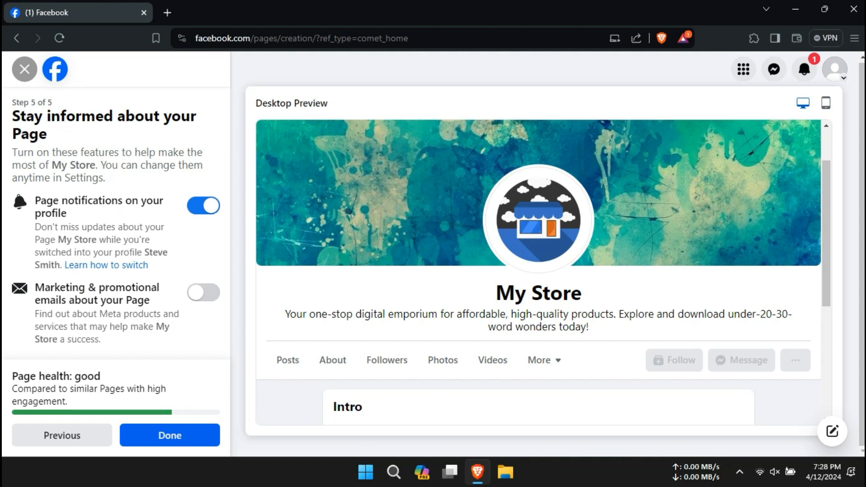
pyautogui.click(203, 206)
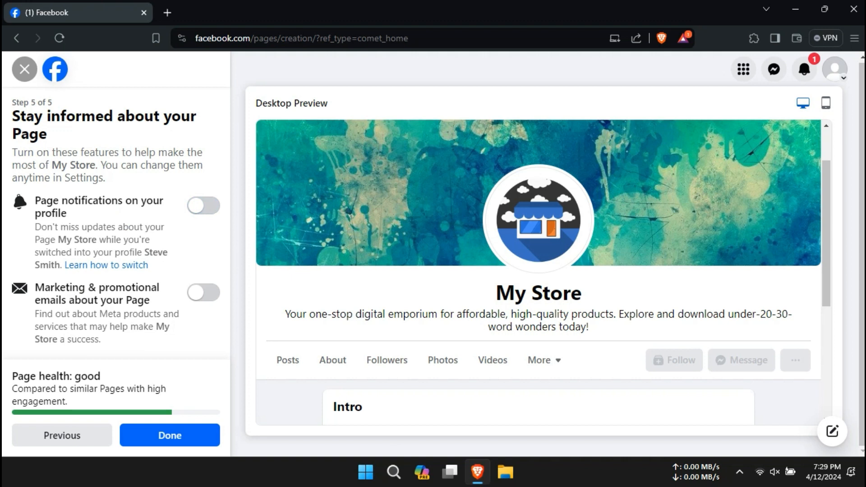
pyautogui.click(170, 435)
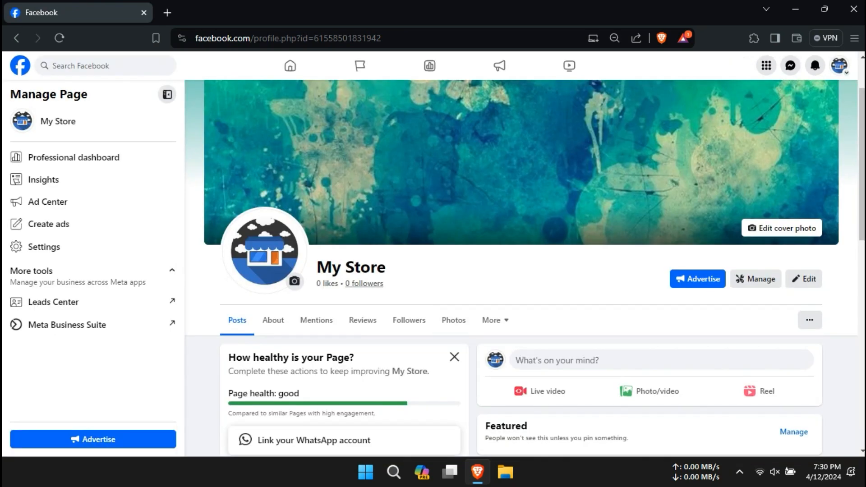
# Bring up the Manage sections settings from the page's More menu.
pyautogui.scroll(-1, 521, 269)
pyautogui.scroll(1, 521, 268)
pyautogui.scroll(1, 494, 322)
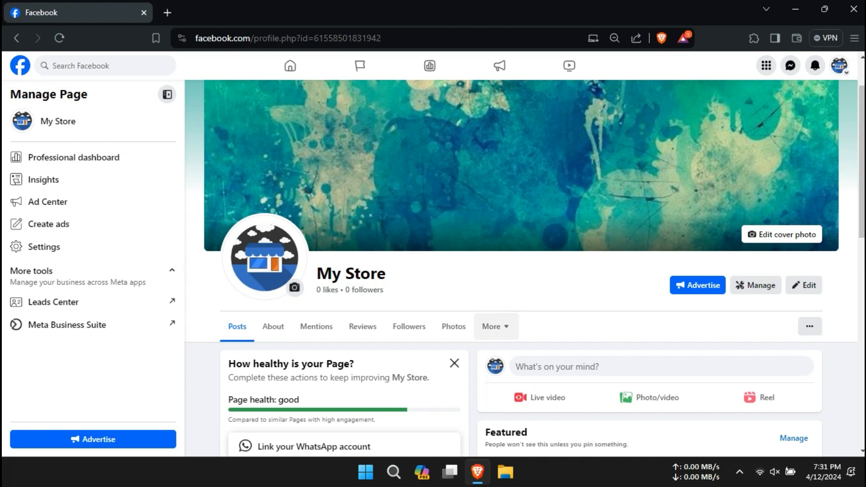
pyautogui.click(496, 326)
pyautogui.click(495, 200)
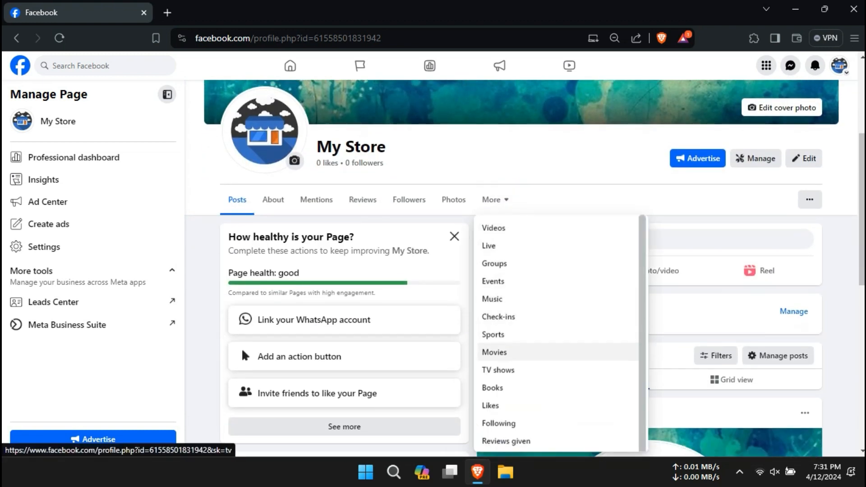
pyautogui.scroll(-2, 501, 388)
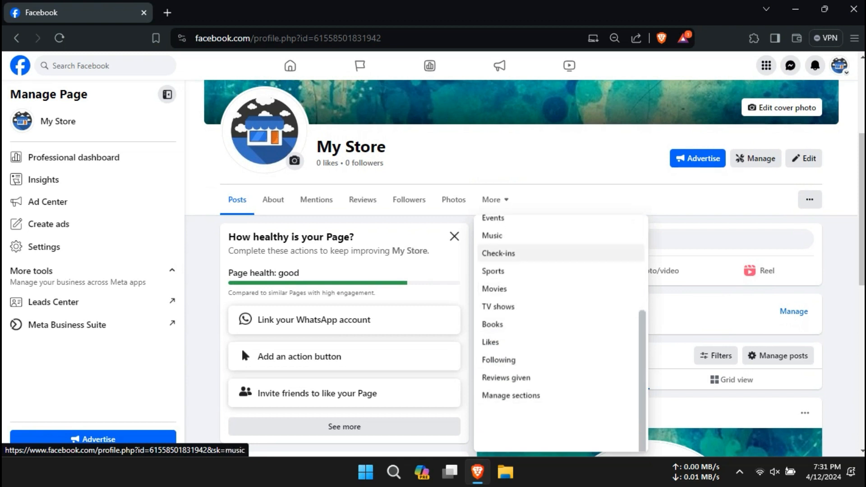
pyautogui.scroll(2, 500, 311)
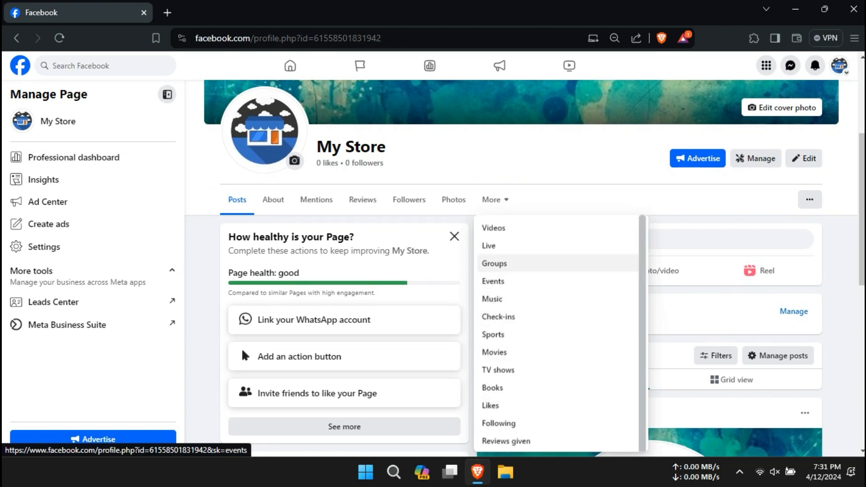
pyautogui.scroll(-3, 500, 299)
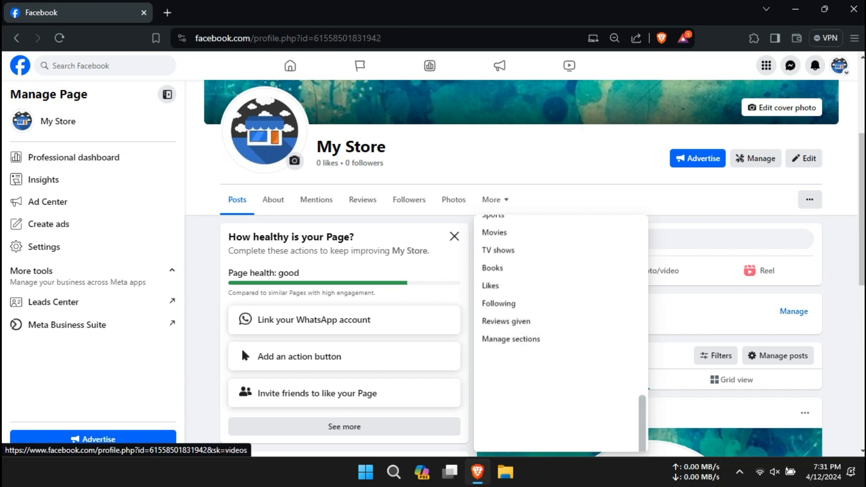
pyautogui.click(511, 338)
# Hide Music, Check-ins, Sports, Movies, TV shows, Books, Likes and Reviews given, and save.
pyautogui.scroll(-3, 428, 270)
pyautogui.click(365, 197)
pyautogui.click(365, 217)
pyautogui.click(365, 237)
pyautogui.click(364, 258)
pyautogui.click(365, 277)
pyautogui.click(365, 298)
pyautogui.click(364, 318)
pyautogui.scroll(-1, 365, 319)
pyautogui.click(364, 326)
pyautogui.click(486, 354)
# Check the remaining sections in the More list, then begin adding featured content.
pyautogui.click(493, 199)
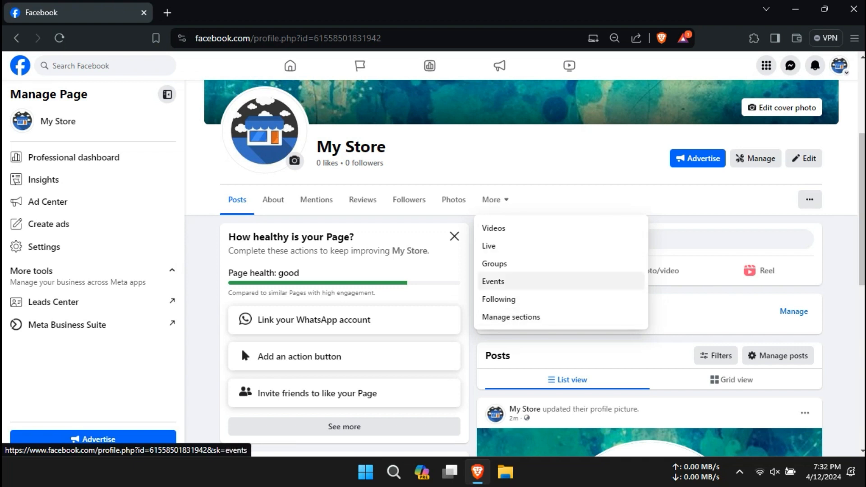
pyautogui.click(493, 199)
pyautogui.scroll(-10, 523, 270)
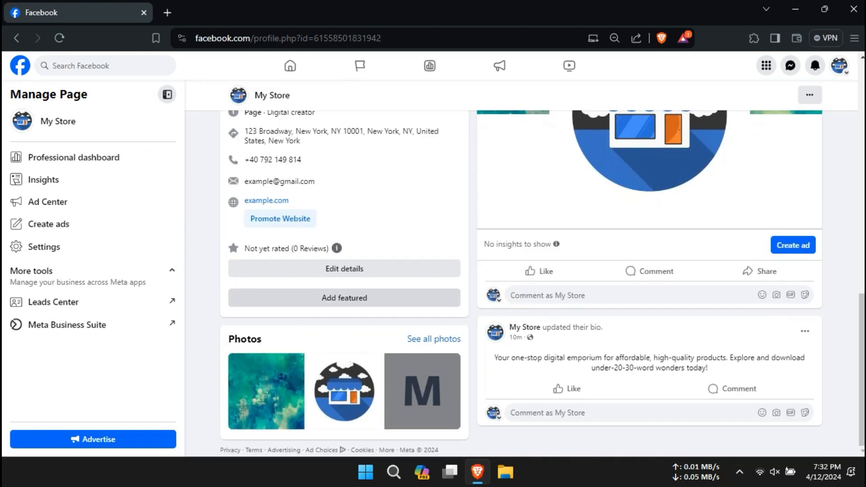
pyautogui.click(344, 297)
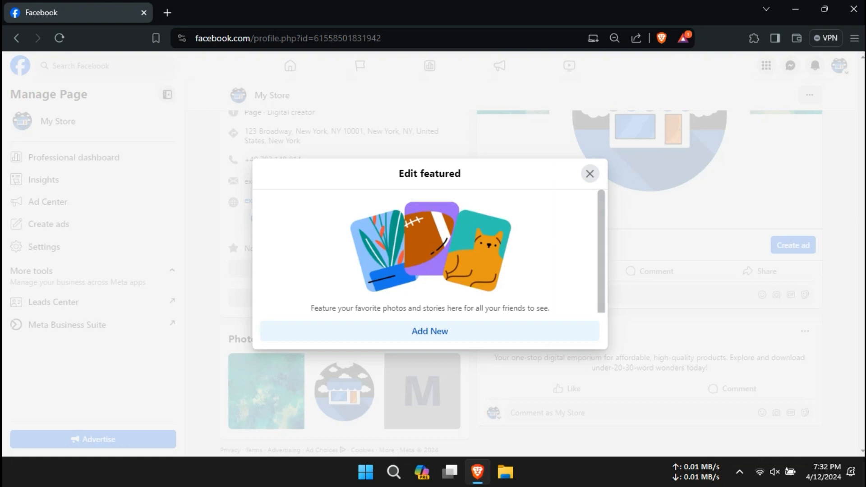
# Build the featured 'Collection' from the teal backdrop plus uploaded lake and universe images, and save.
pyautogui.click(429, 331)
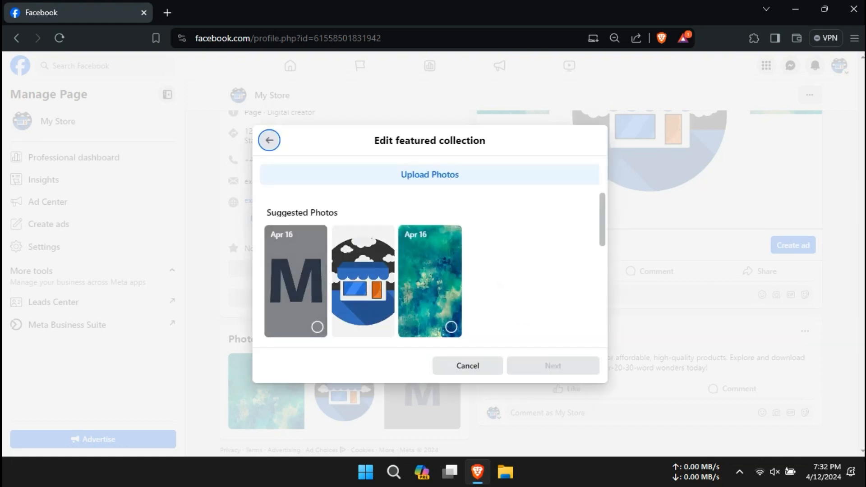
pyautogui.click(450, 326)
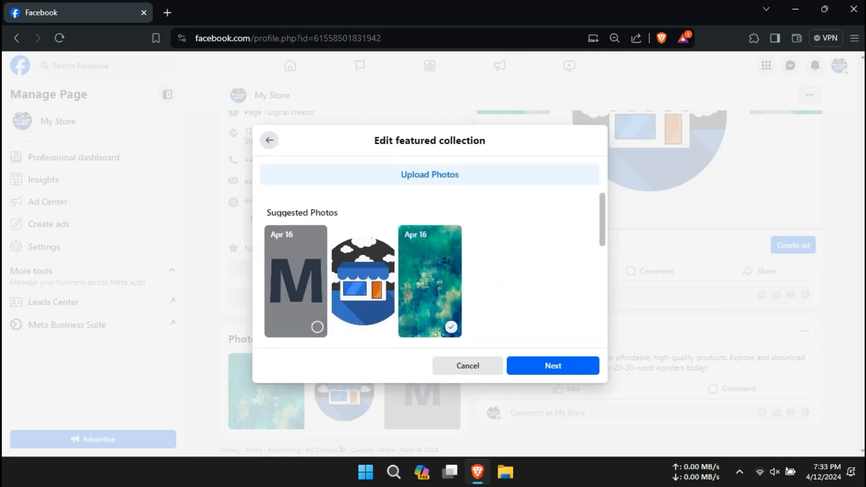
pyautogui.click(429, 175)
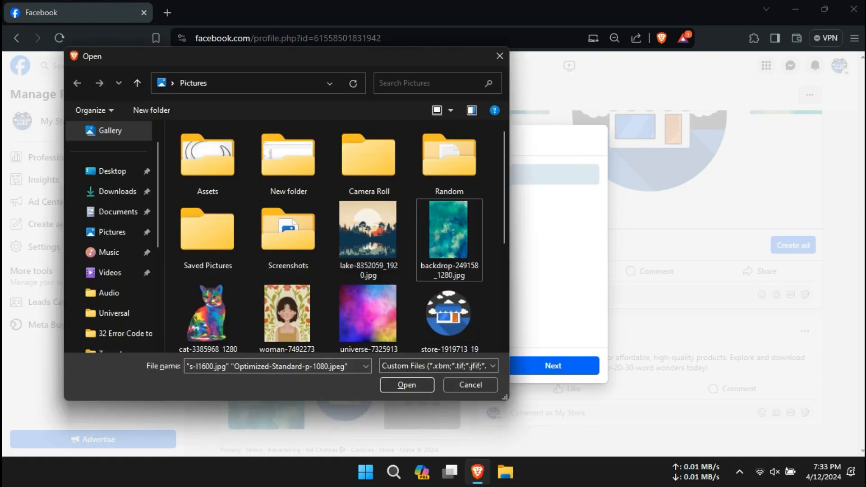
pyautogui.click(367, 230)
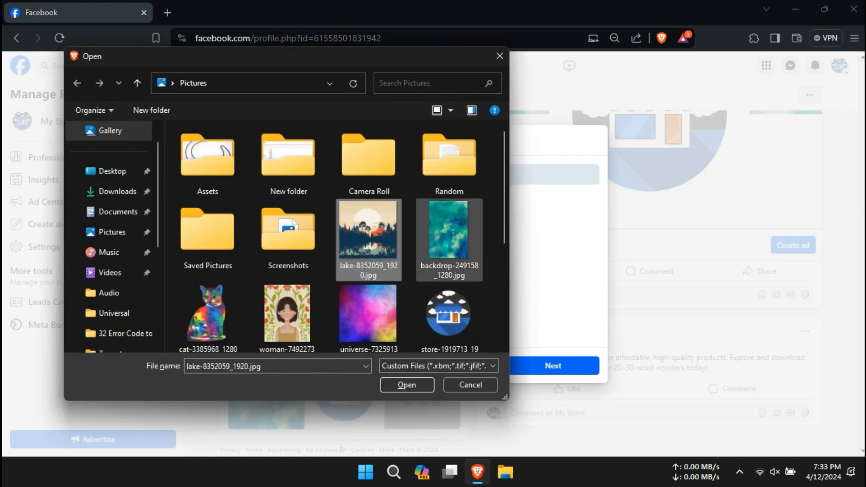
pyautogui.keyDown('ctrl'); pyautogui.click(449, 230); pyautogui.keyUp('ctrl')
pyautogui.keyDown('ctrl'); pyautogui.click(368, 313); pyautogui.keyUp('ctrl')
pyautogui.keyDown('ctrl'); pyautogui.click(448, 235); pyautogui.keyUp('ctrl')
pyautogui.click(407, 385)
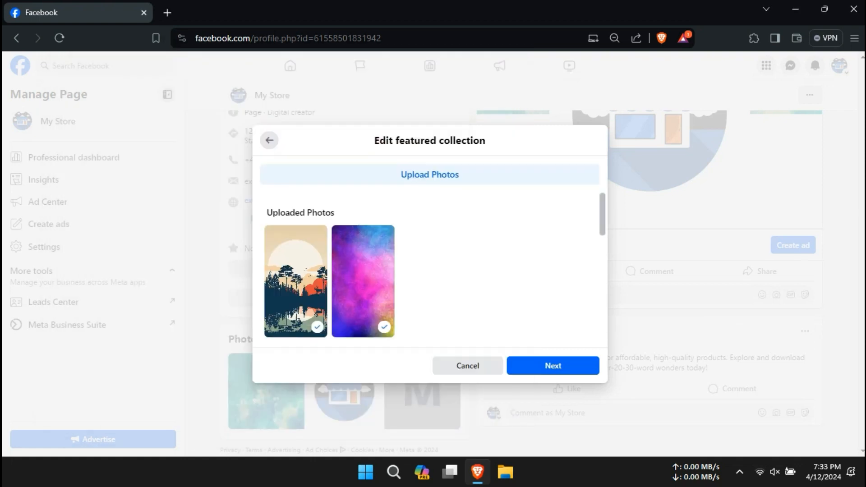
pyautogui.click(551, 366)
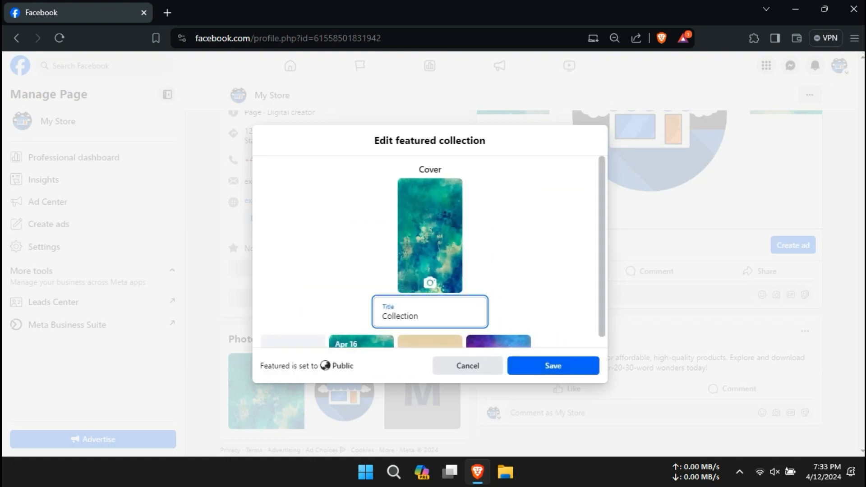
pyautogui.scroll(-1, 429, 253)
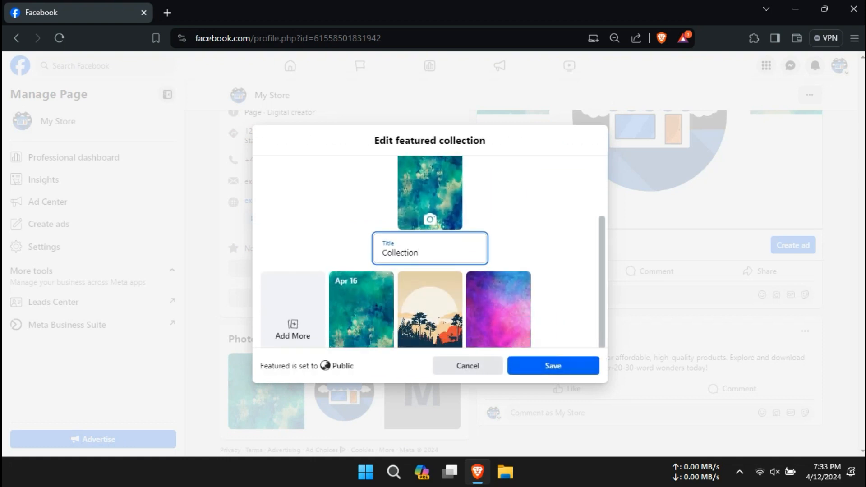
pyautogui.scroll(-1, 429, 252)
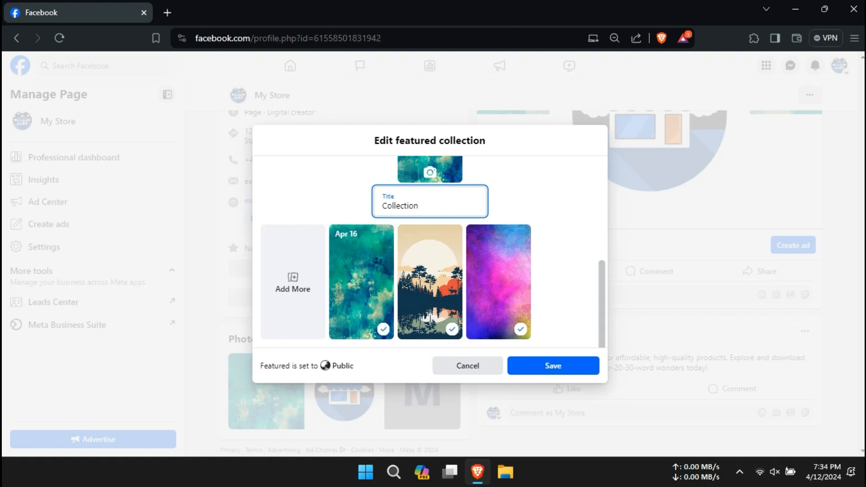
pyautogui.click(553, 365)
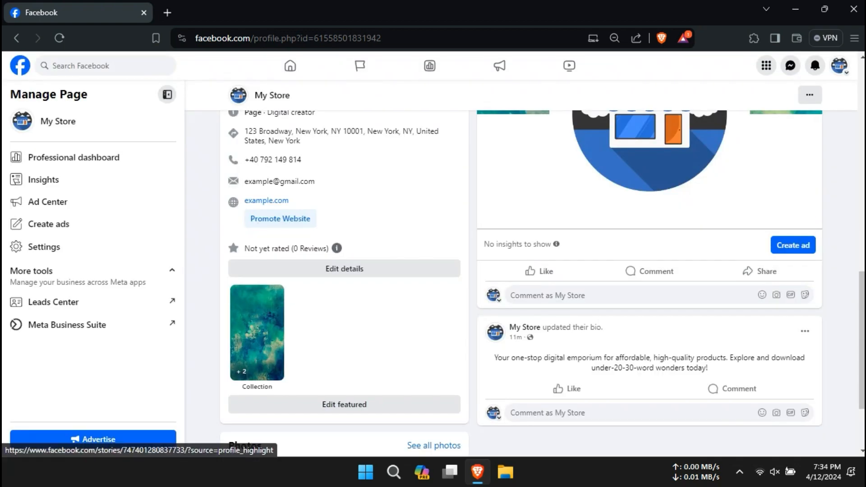
pyautogui.click(257, 332)
pyautogui.click(572, 251)
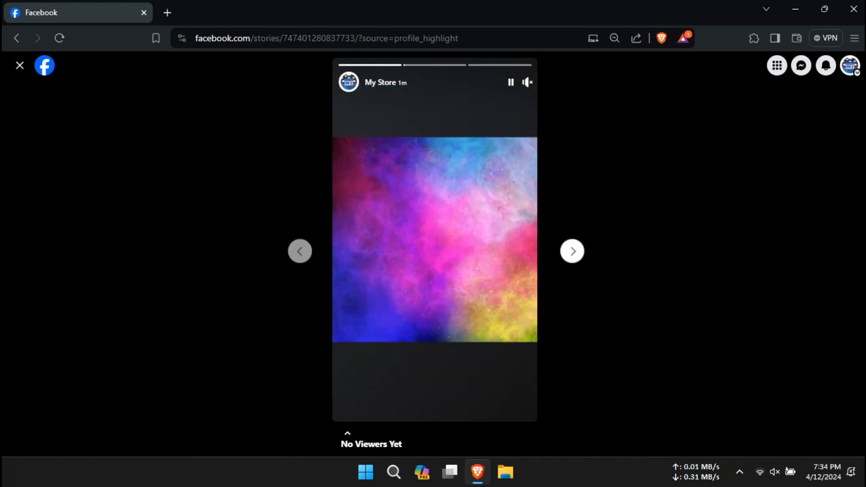
pyautogui.click(572, 251)
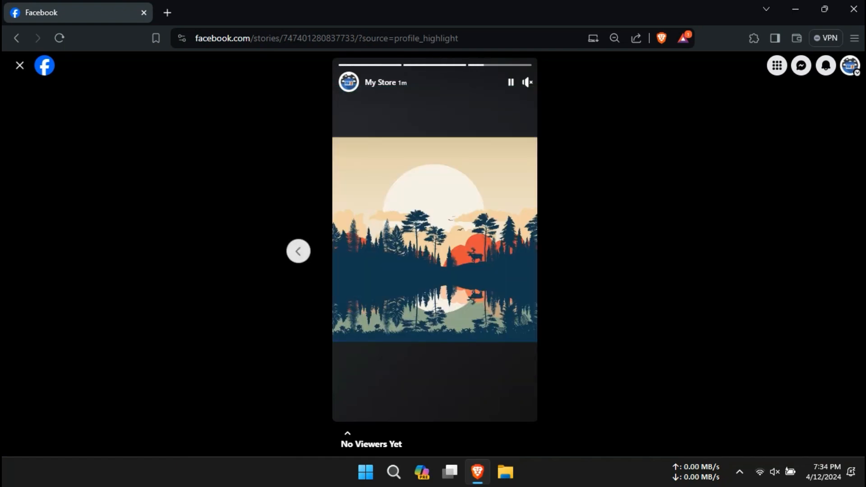
pyautogui.click(20, 66)
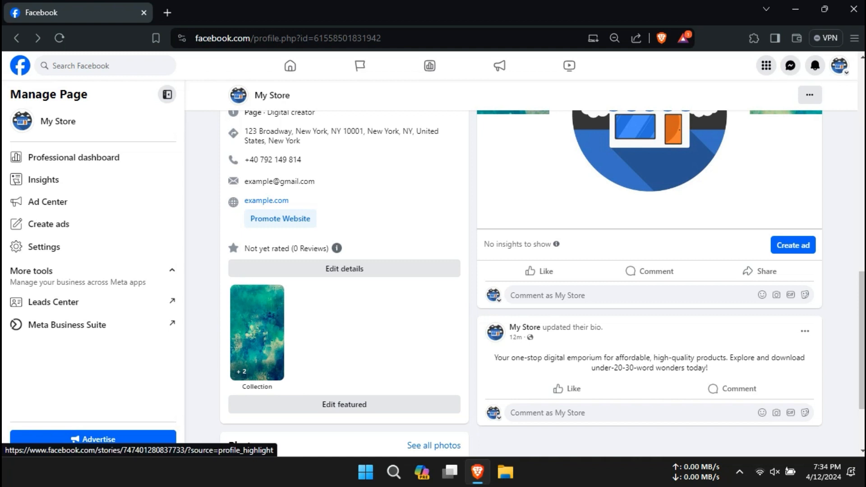
pyautogui.scroll(3, 257, 334)
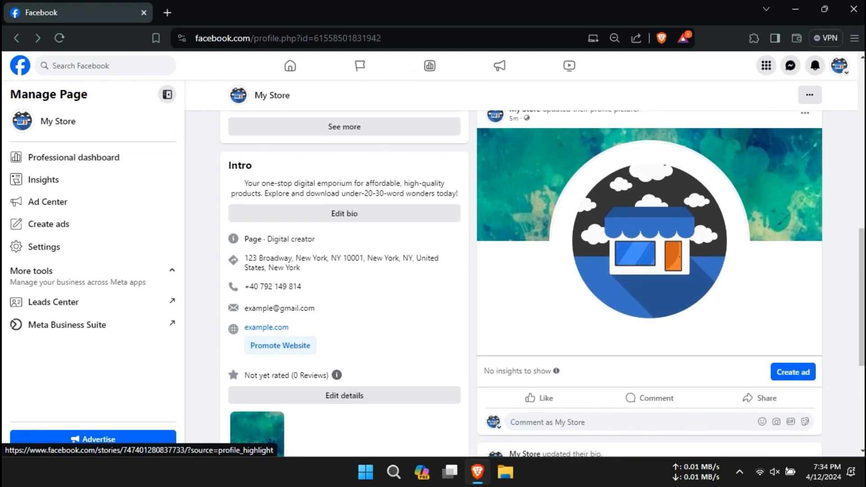
pyautogui.scroll(5, 241, 364)
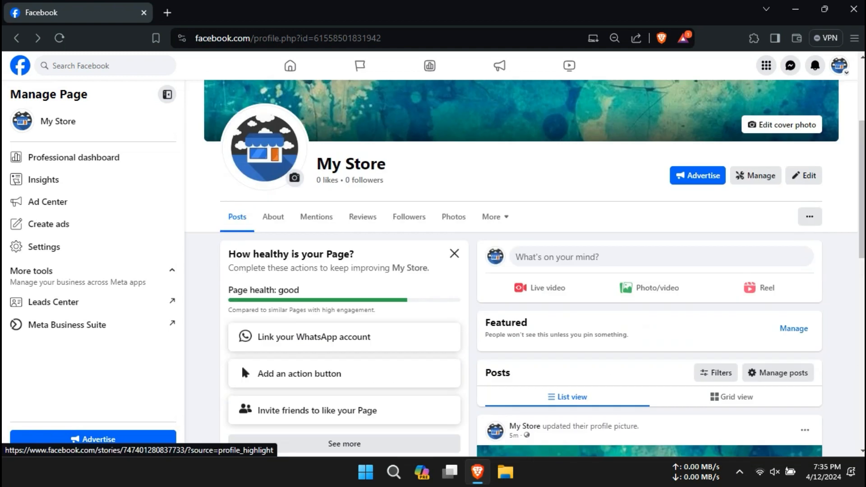
pyautogui.click(803, 302)
# Show My Store's full About information down to the social links area.
pyautogui.scroll(-10, 430, 270)
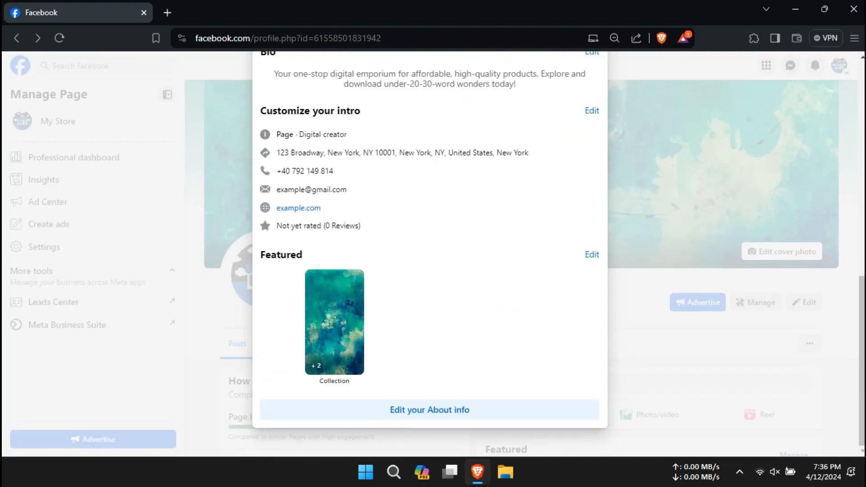
pyautogui.click(429, 409)
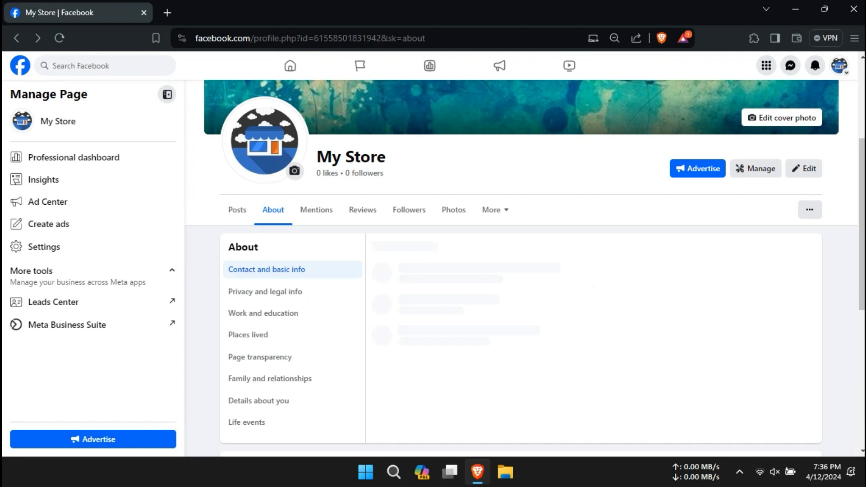
pyautogui.scroll(-4, 430, 410)
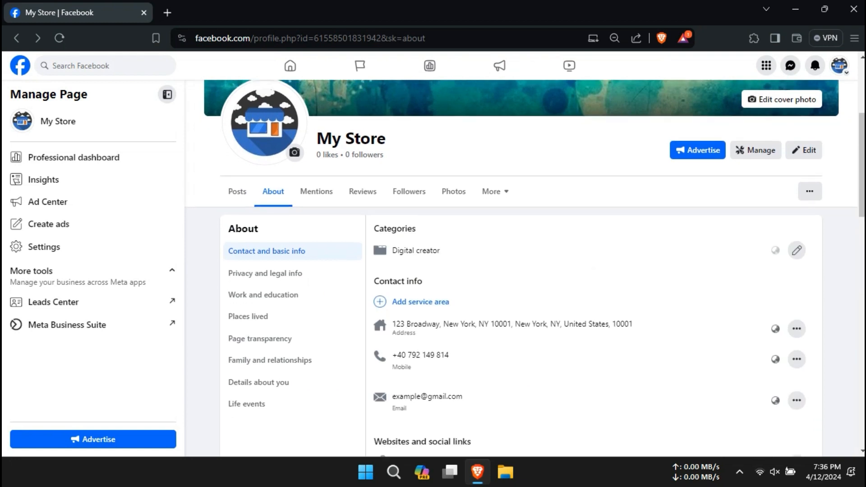
pyautogui.scroll(-2, 429, 410)
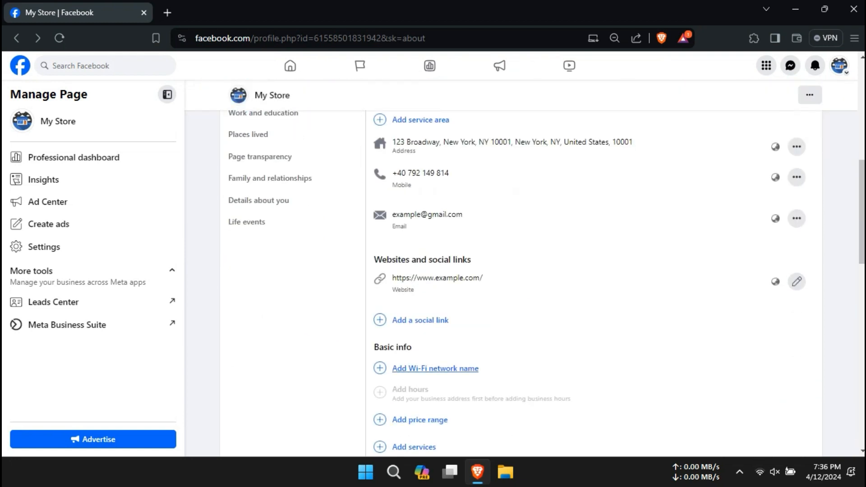
pyautogui.scroll(-1, 429, 410)
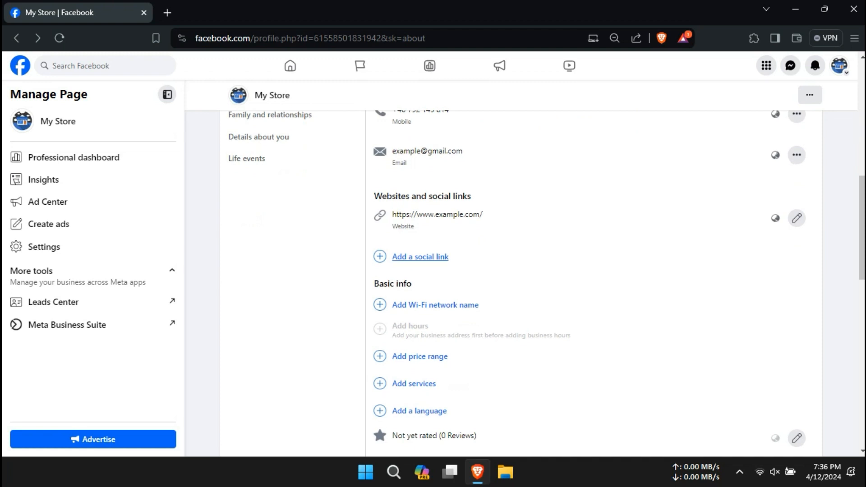
# Add an Instagram social link with the page's username and save it.
pyautogui.click(420, 256)
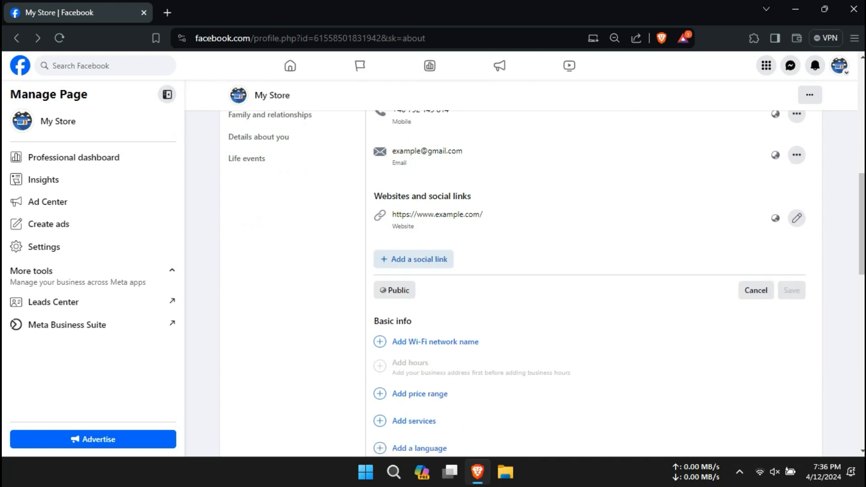
pyautogui.click(413, 259)
pyautogui.click(415, 265)
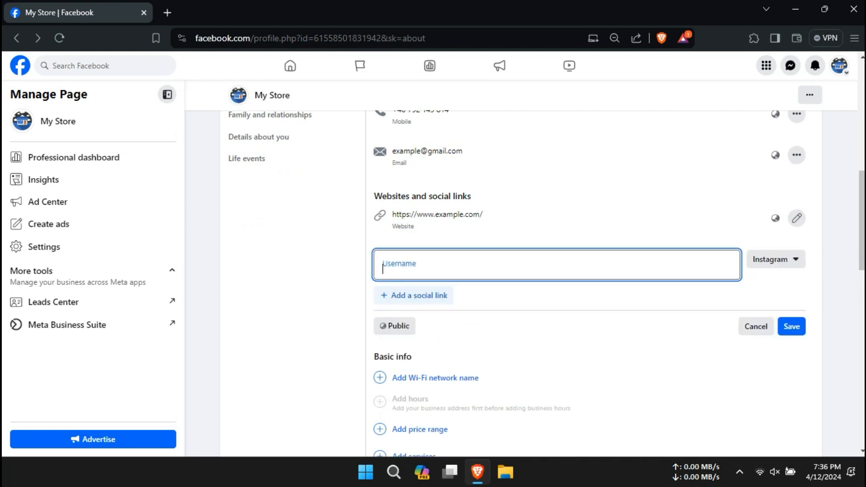
pyautogui.click(776, 259)
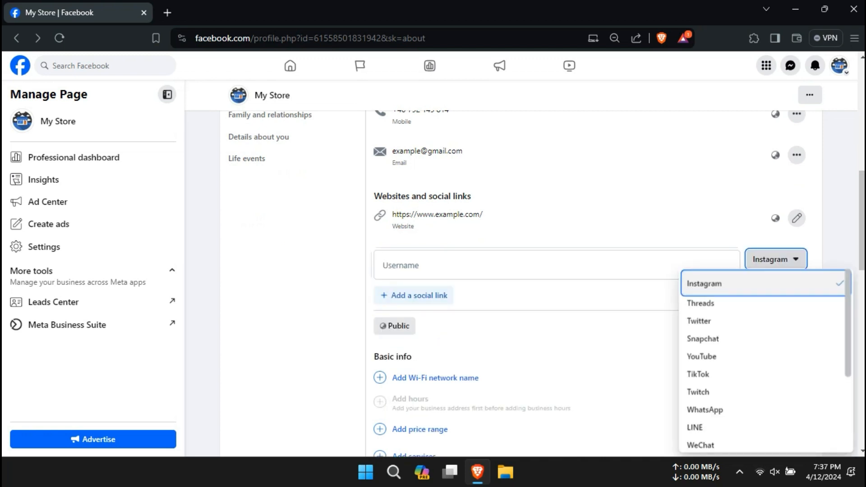
pyautogui.scroll(-3, 721, 316)
pyautogui.scroll(3, 762, 370)
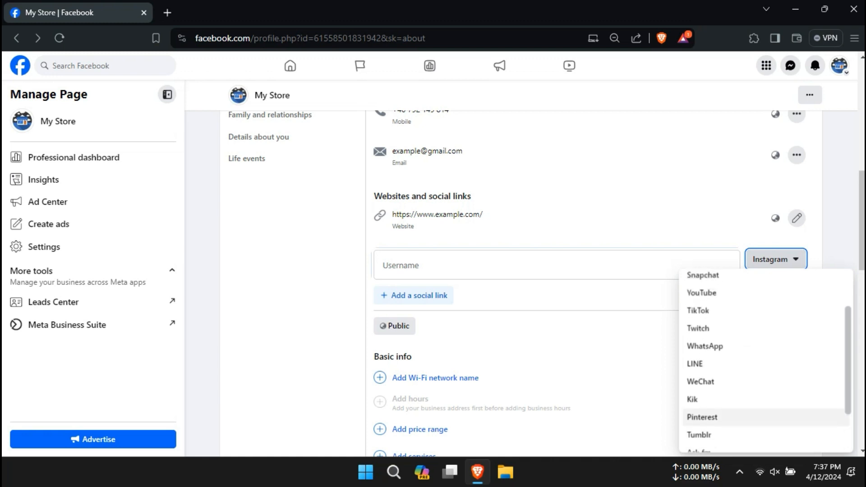
pyautogui.click(762, 284)
pyautogui.click(556, 265)
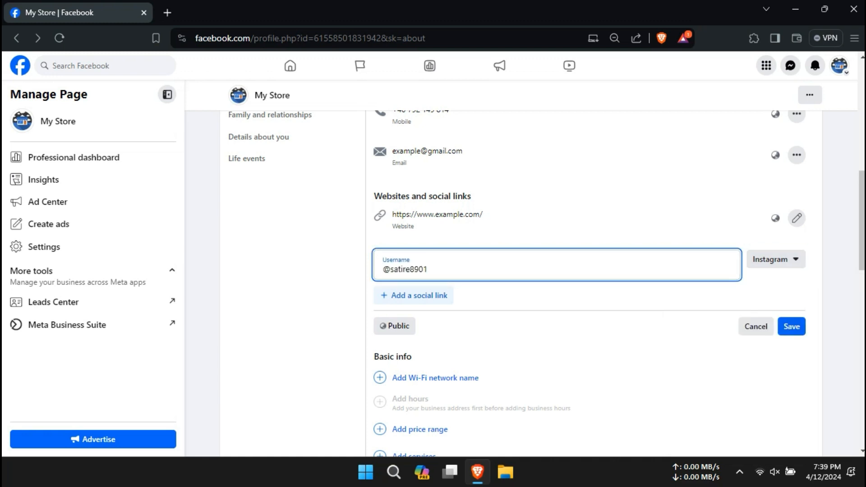
pyautogui.click(791, 326)
pyautogui.scroll(-1, 521, 284)
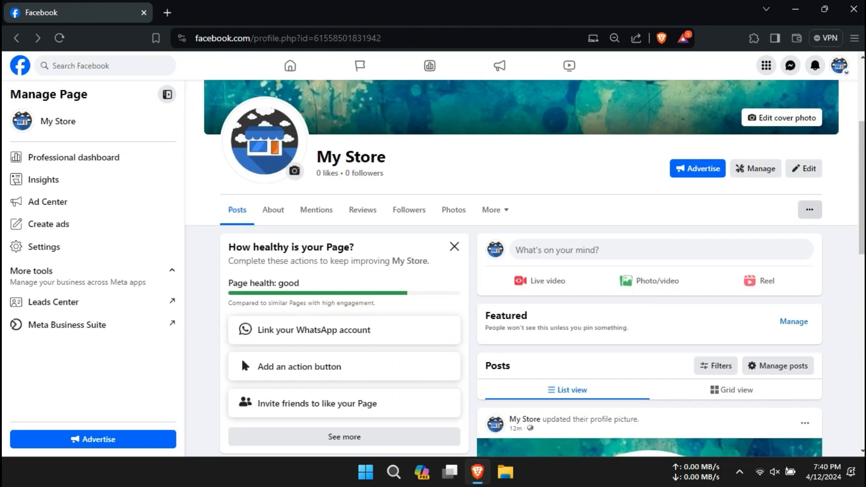
pyautogui.click(809, 209)
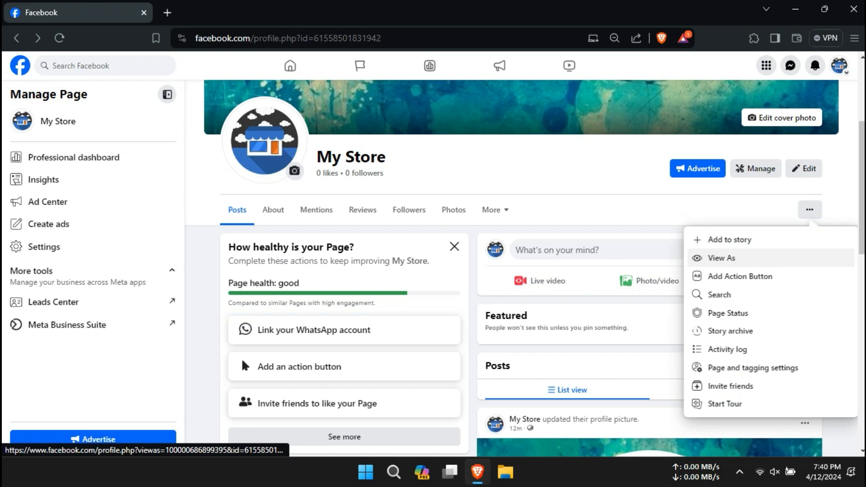
pyautogui.click(721, 258)
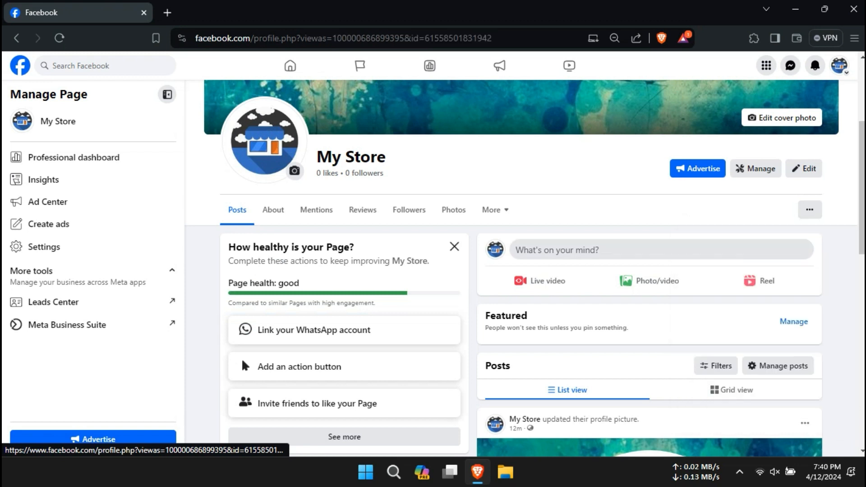
pyautogui.scroll(-7, 433, 268)
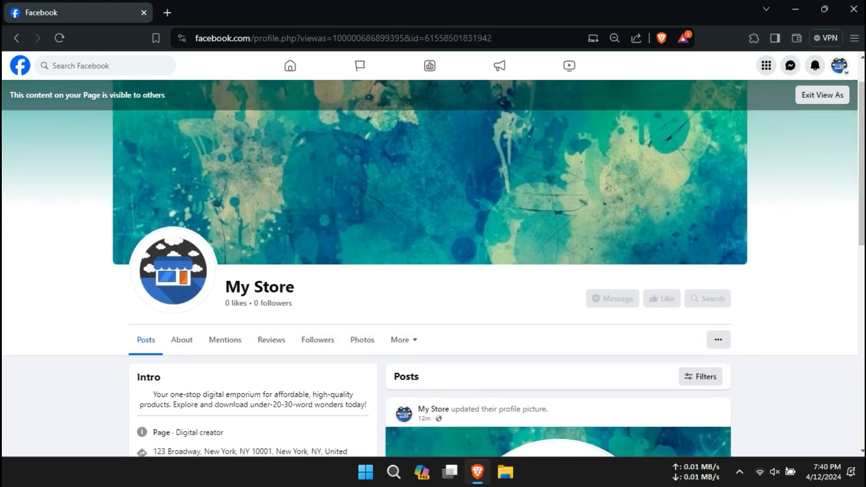
pyautogui.scroll(-3, 433, 268)
pyautogui.scroll(8, 432, 269)
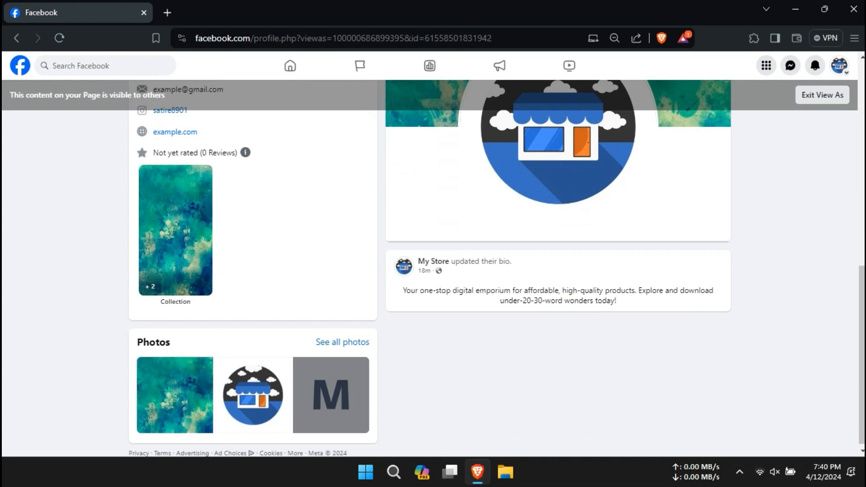
pyautogui.scroll(3, 432, 268)
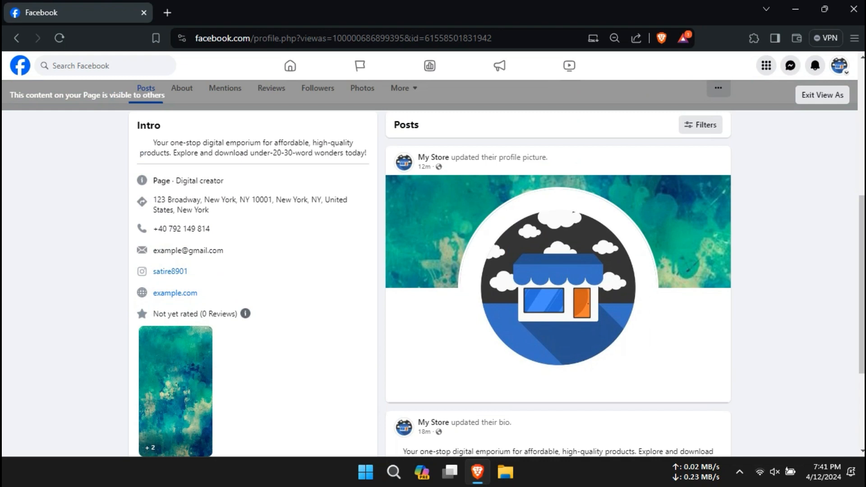
pyautogui.scroll(3, 433, 268)
pyautogui.click(822, 95)
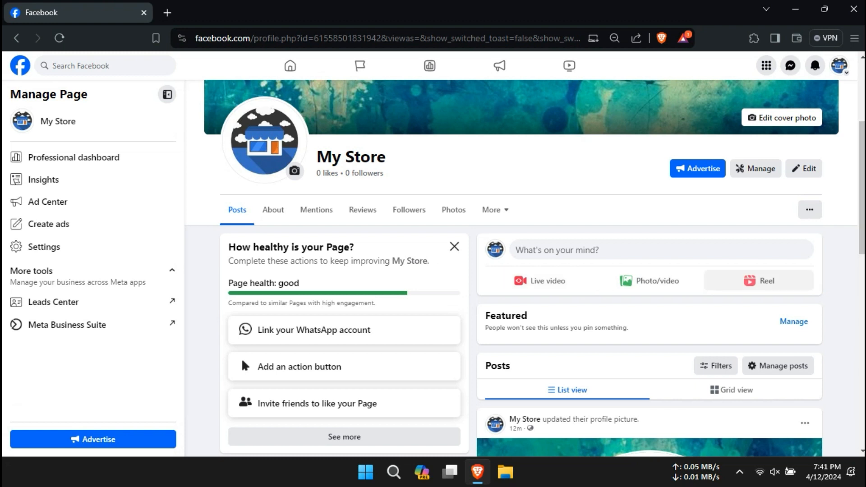
pyautogui.click(649, 280)
# Publish a photo post with the woman-among-flowers illustration, leaving the image unedited.
pyautogui.click(452, 253)
pyautogui.click(289, 313)
pyautogui.click(406, 385)
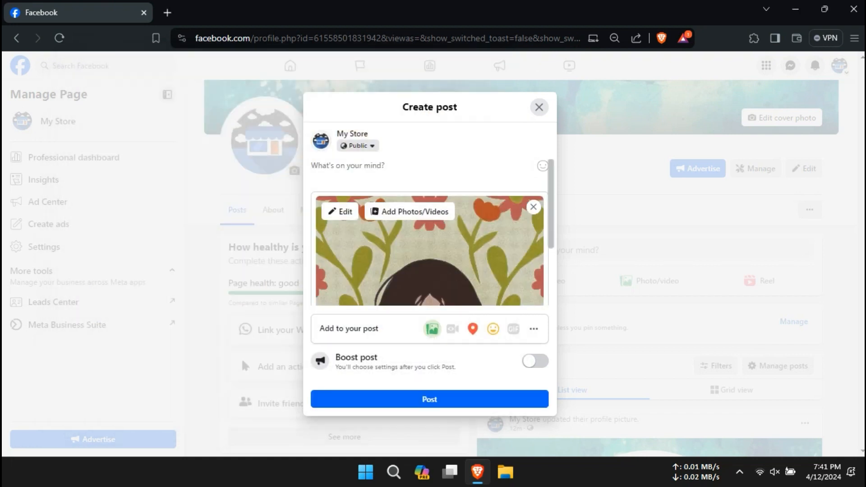
pyautogui.click(339, 211)
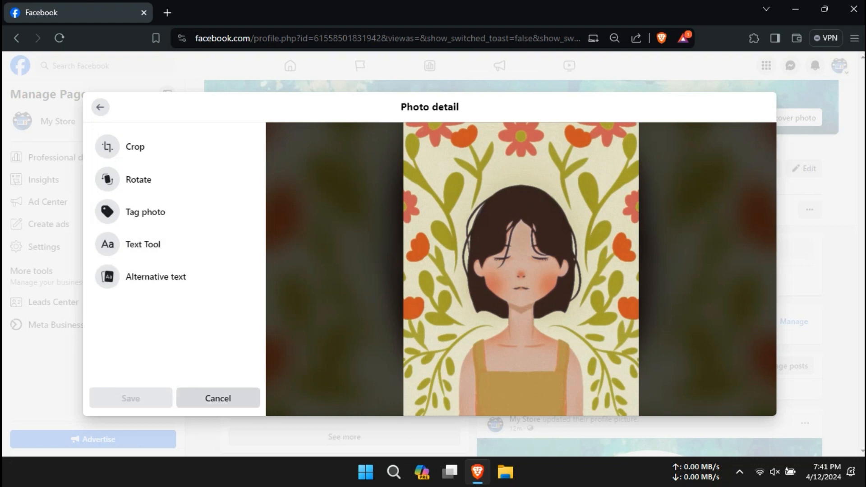
pyautogui.click(218, 398)
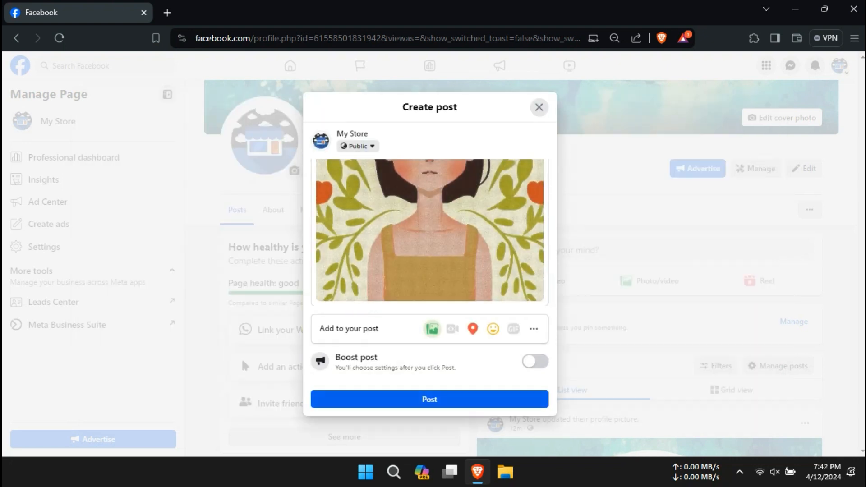
pyautogui.click(430, 399)
pyautogui.scroll(-7, 649, 280)
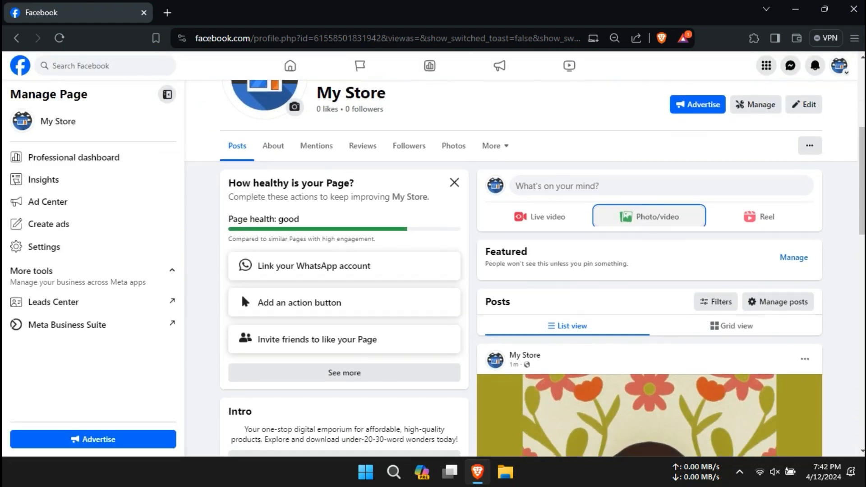
pyautogui.scroll(3, 649, 280)
pyautogui.scroll(5, 650, 280)
pyautogui.scroll(-3, 649, 279)
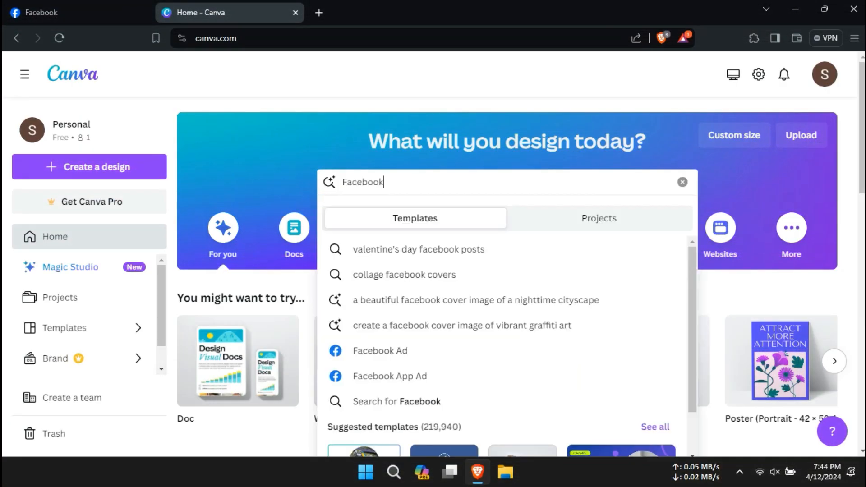
# Find the yellow-and-green Creative Business Agency Facebook post template and download it as PNG.
pyautogui.write('post')
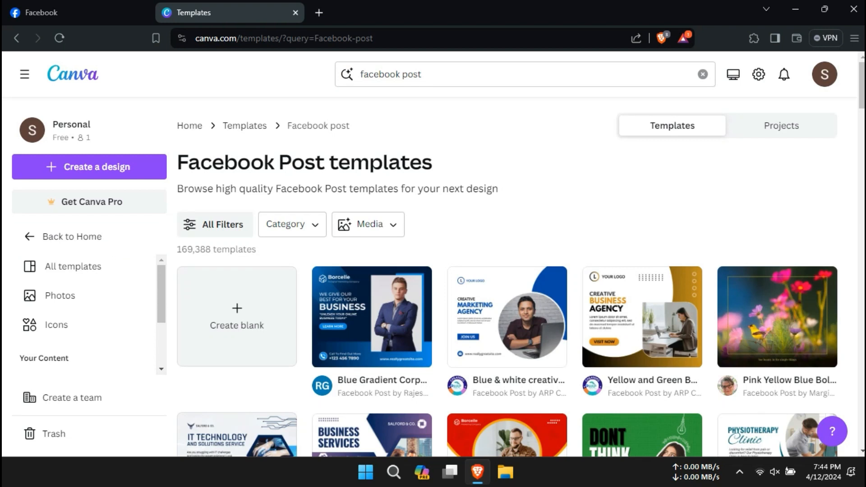
pyautogui.click(643, 315)
pyautogui.click(644, 225)
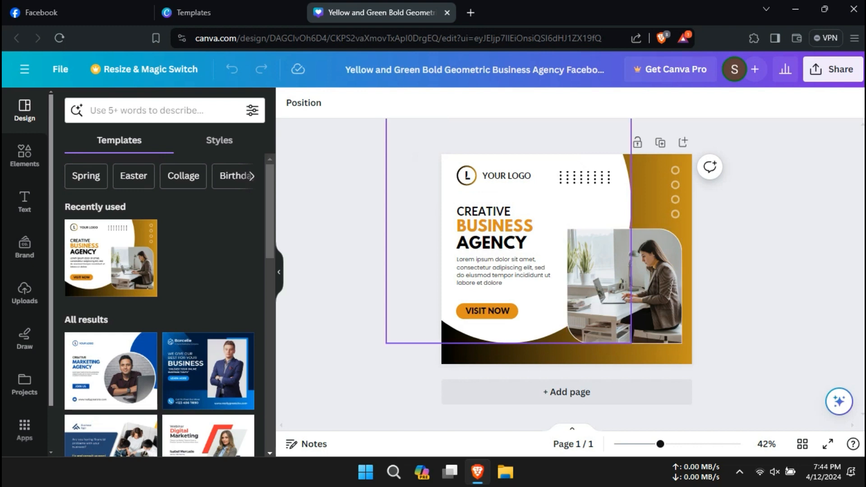
pyautogui.click(832, 70)
pyautogui.scroll(-2, 726, 270)
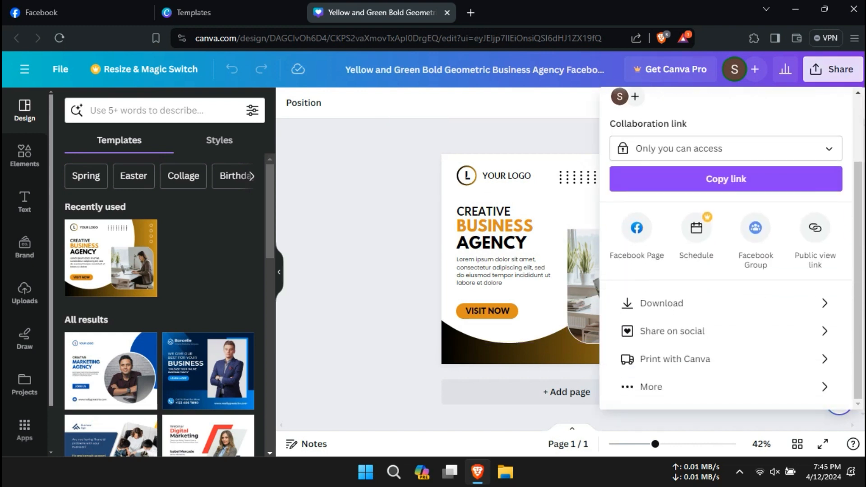
pyautogui.click(661, 303)
pyautogui.click(731, 306)
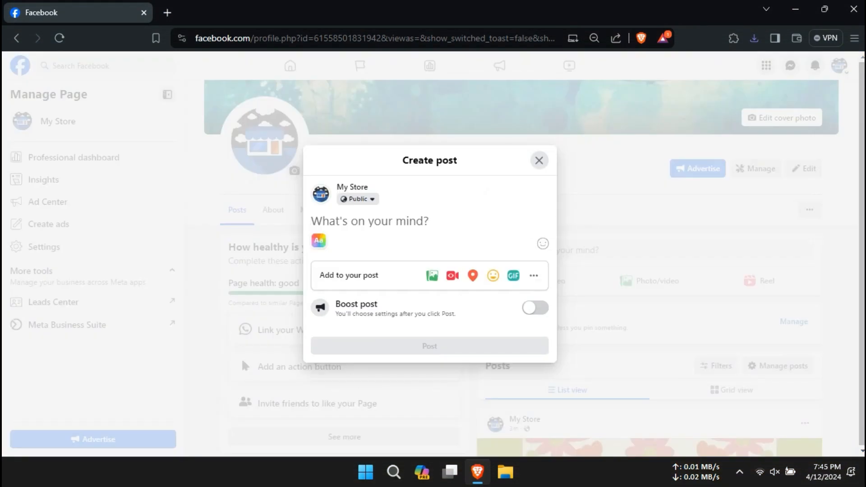
# Attach the downloaded 'Yellow and Green Facebook Post' Creative Business Agency image and publish it to My Store.
pyautogui.click(431, 275)
pyautogui.click(430, 271)
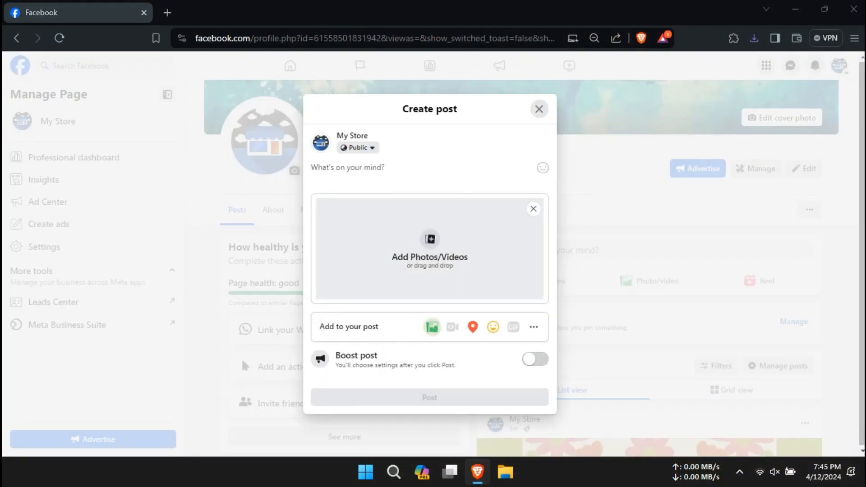
pyautogui.click(375, 253)
pyautogui.click(406, 385)
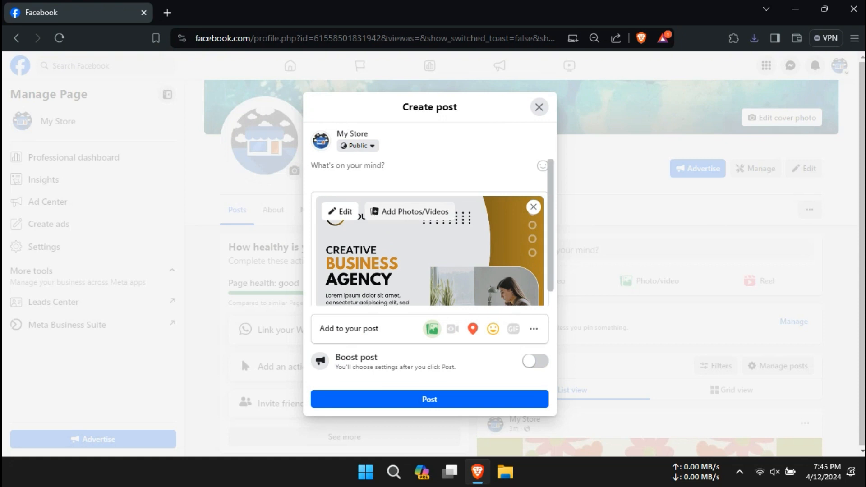
pyautogui.scroll(-3, 429, 235)
pyautogui.click(429, 399)
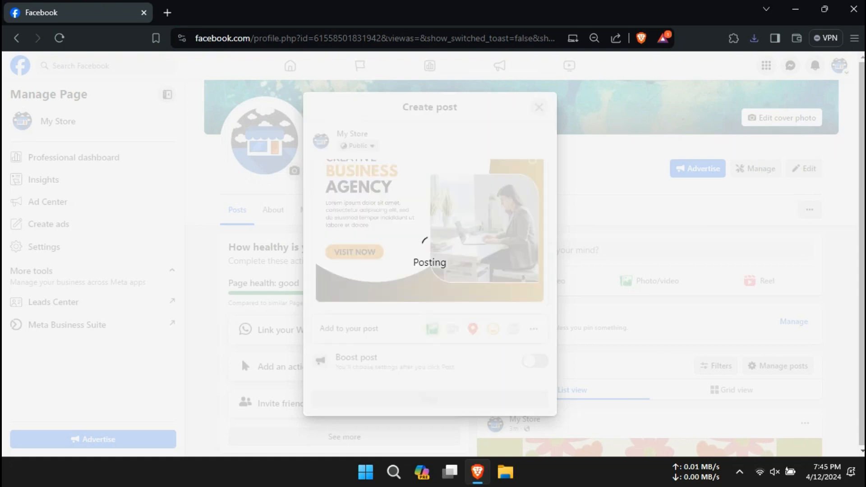
pyautogui.scroll(-10, 241, 358)
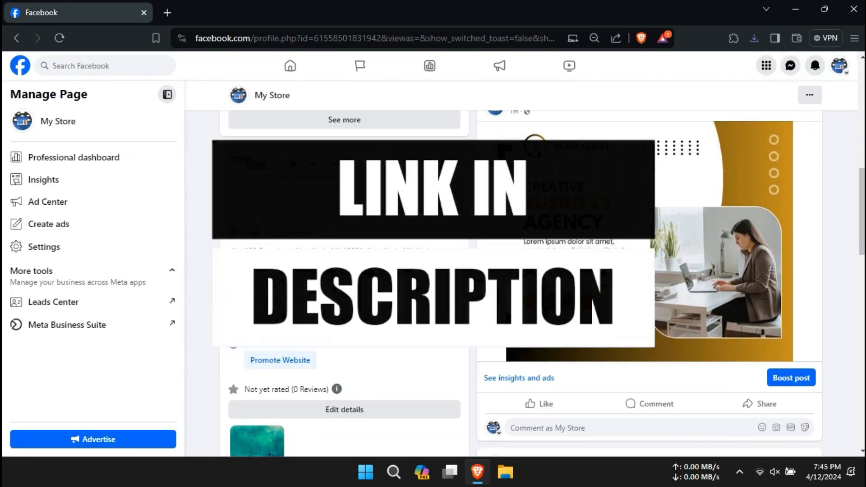